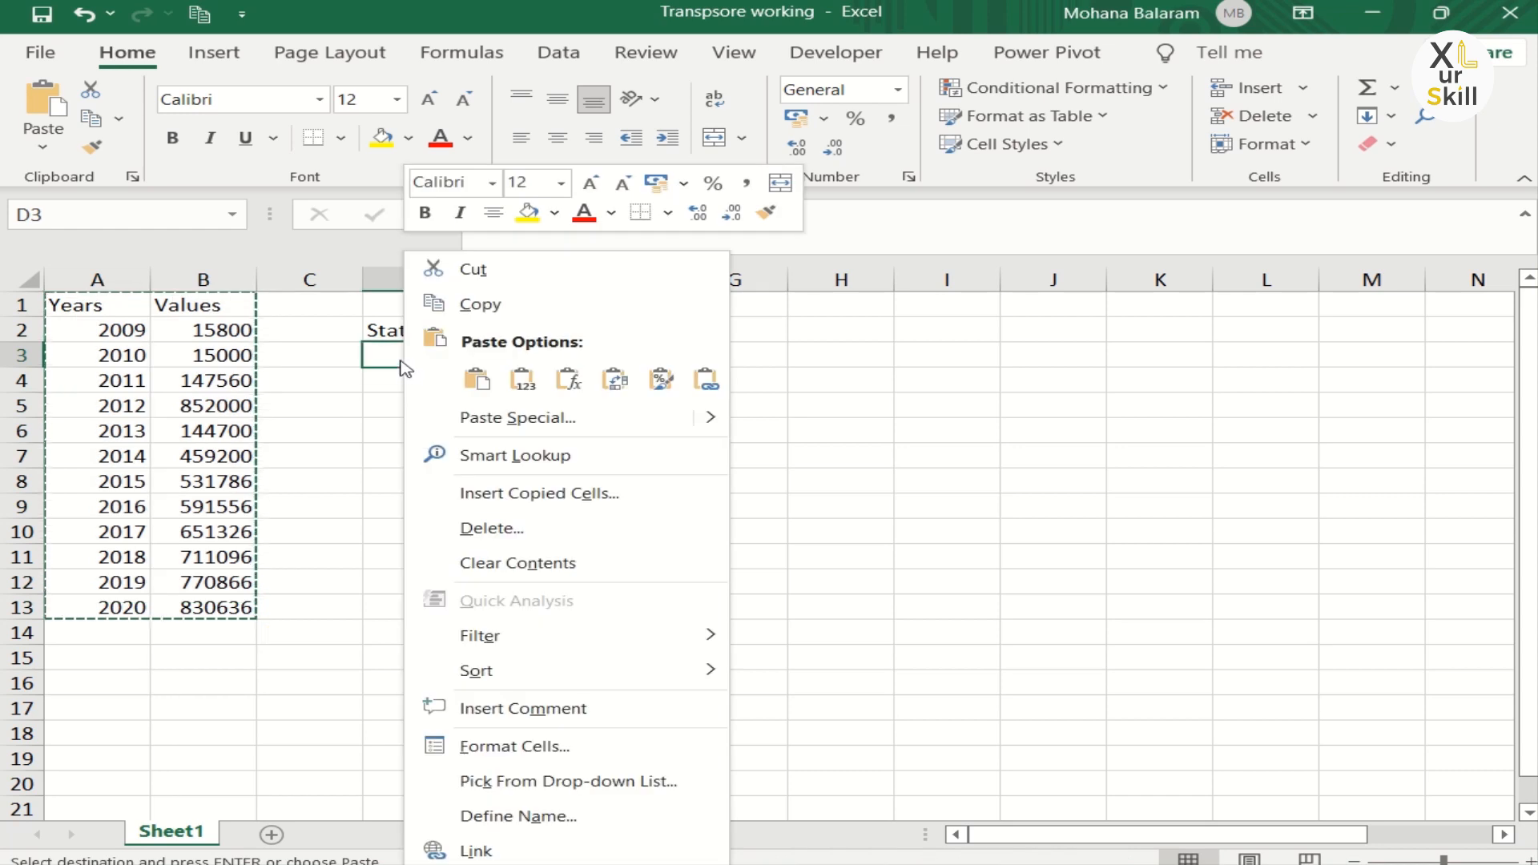
Step: Paste the copied A1:B13 table into D3 with Paste Special using the Transpose option
left_click(521, 424)
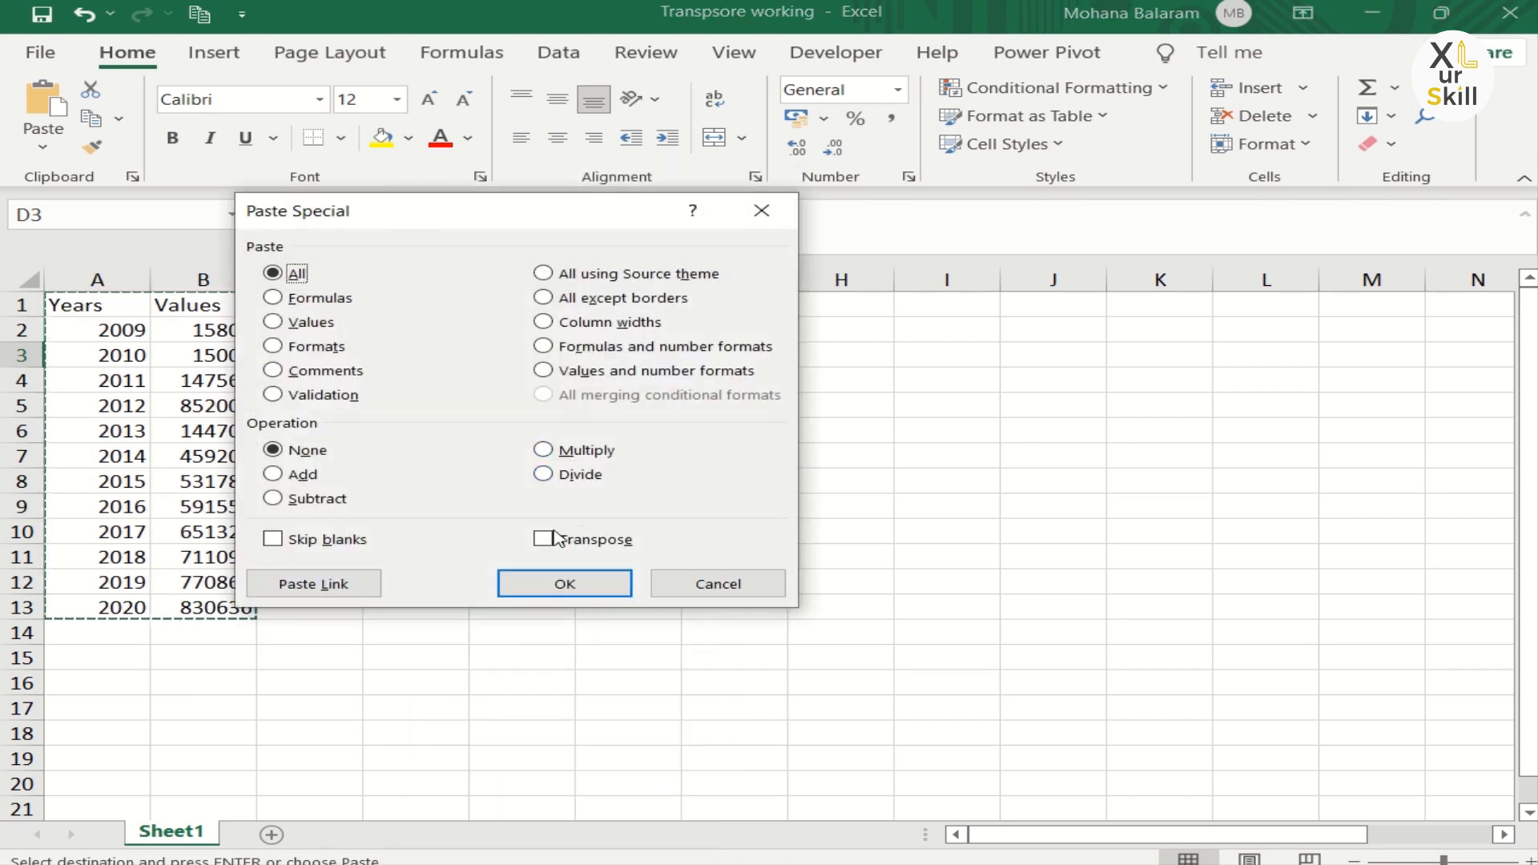
left_click(543, 539)
left_click(560, 584)
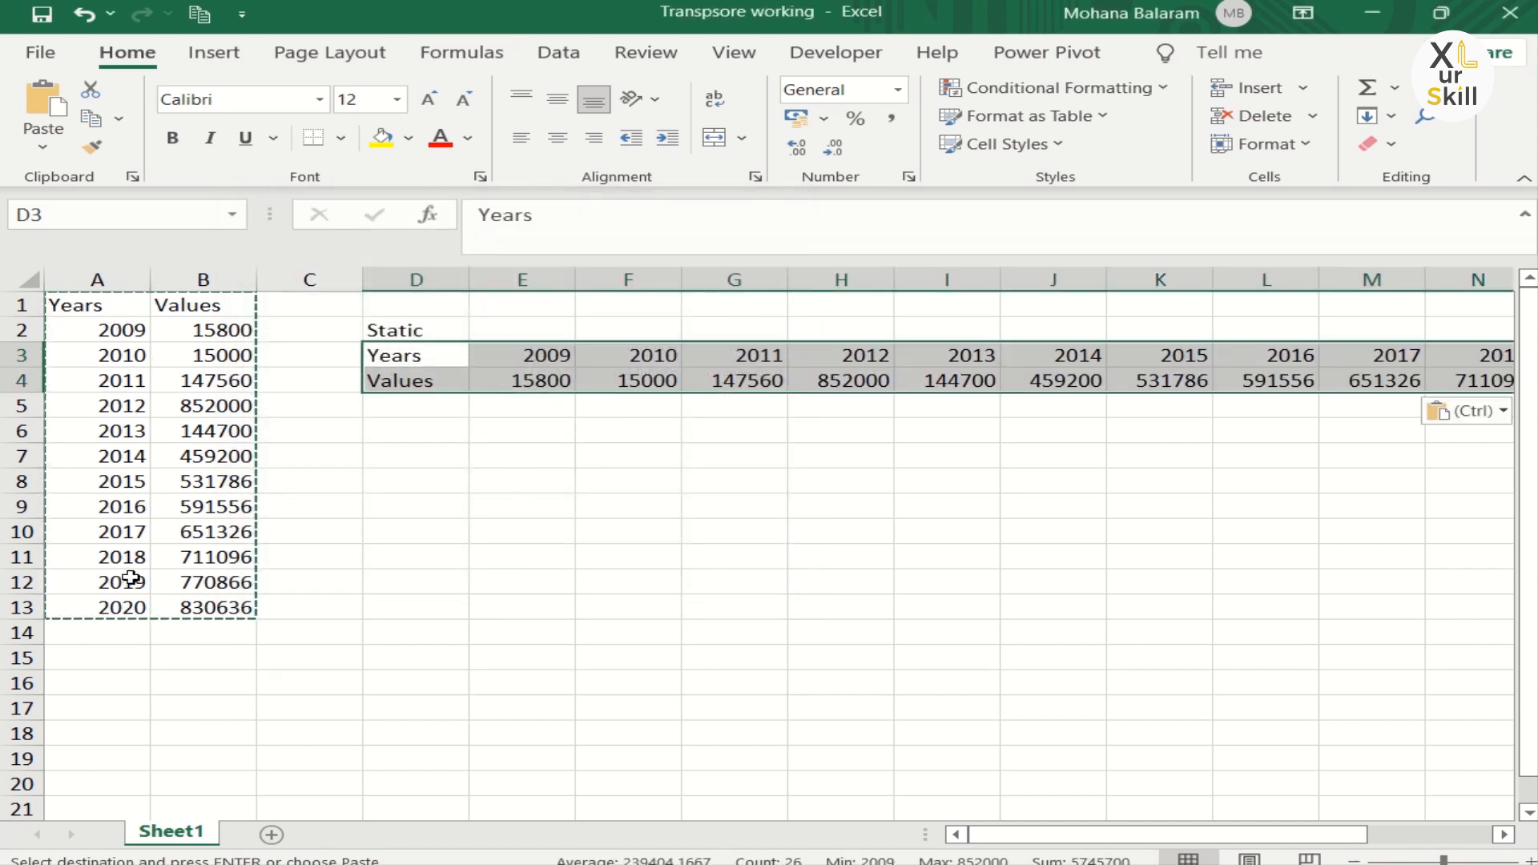
Step: Change the value in cell B3 to 100
left_click(435, 425)
left_click(432, 388)
left_click(212, 365)
key("Escape")
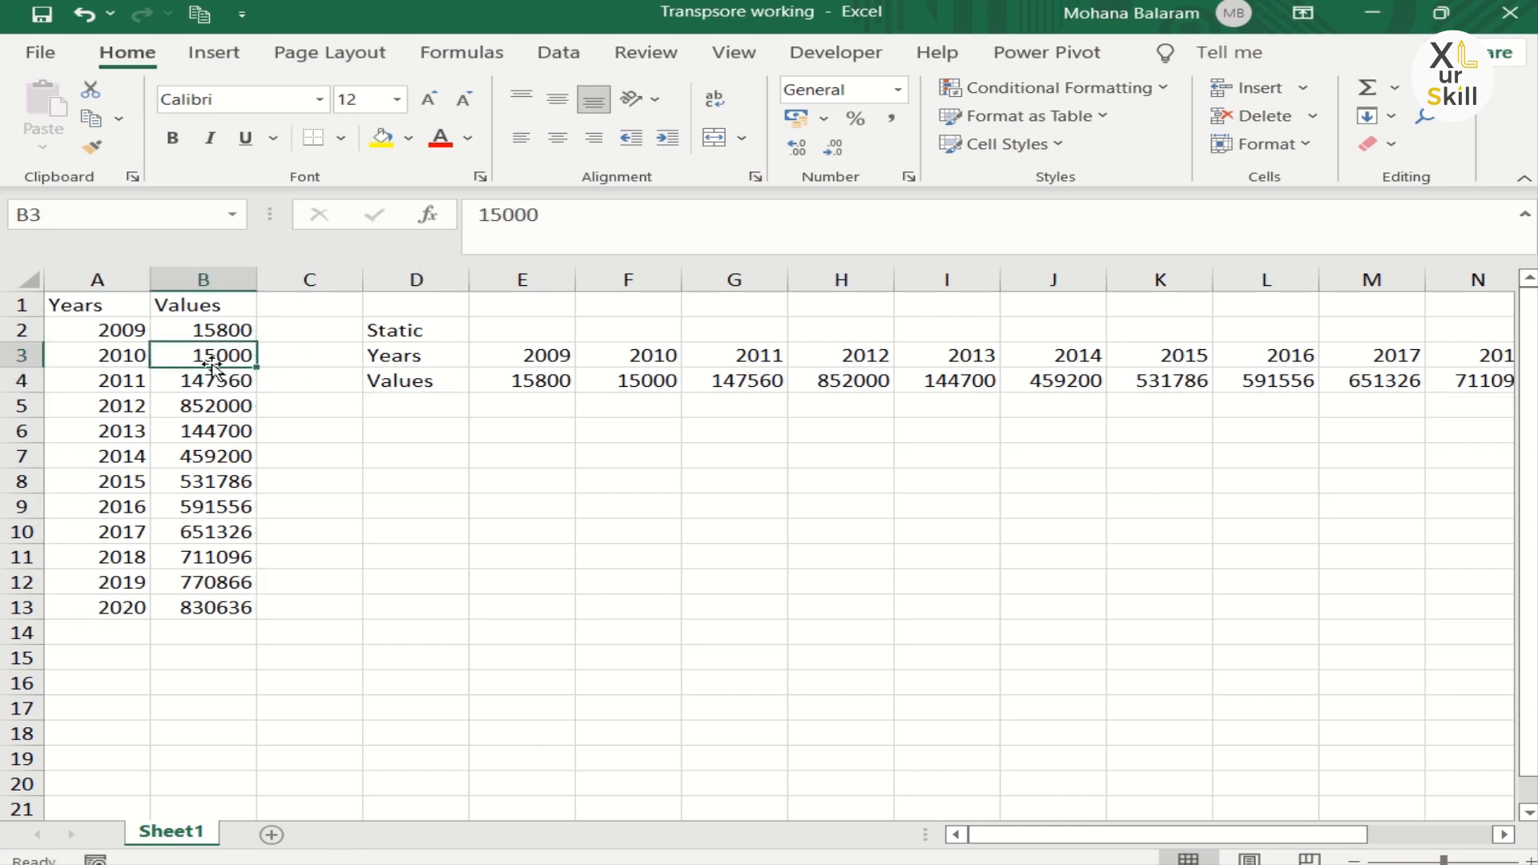
left_click(213, 377)
left_click(214, 351)
type("100")
key("Return")
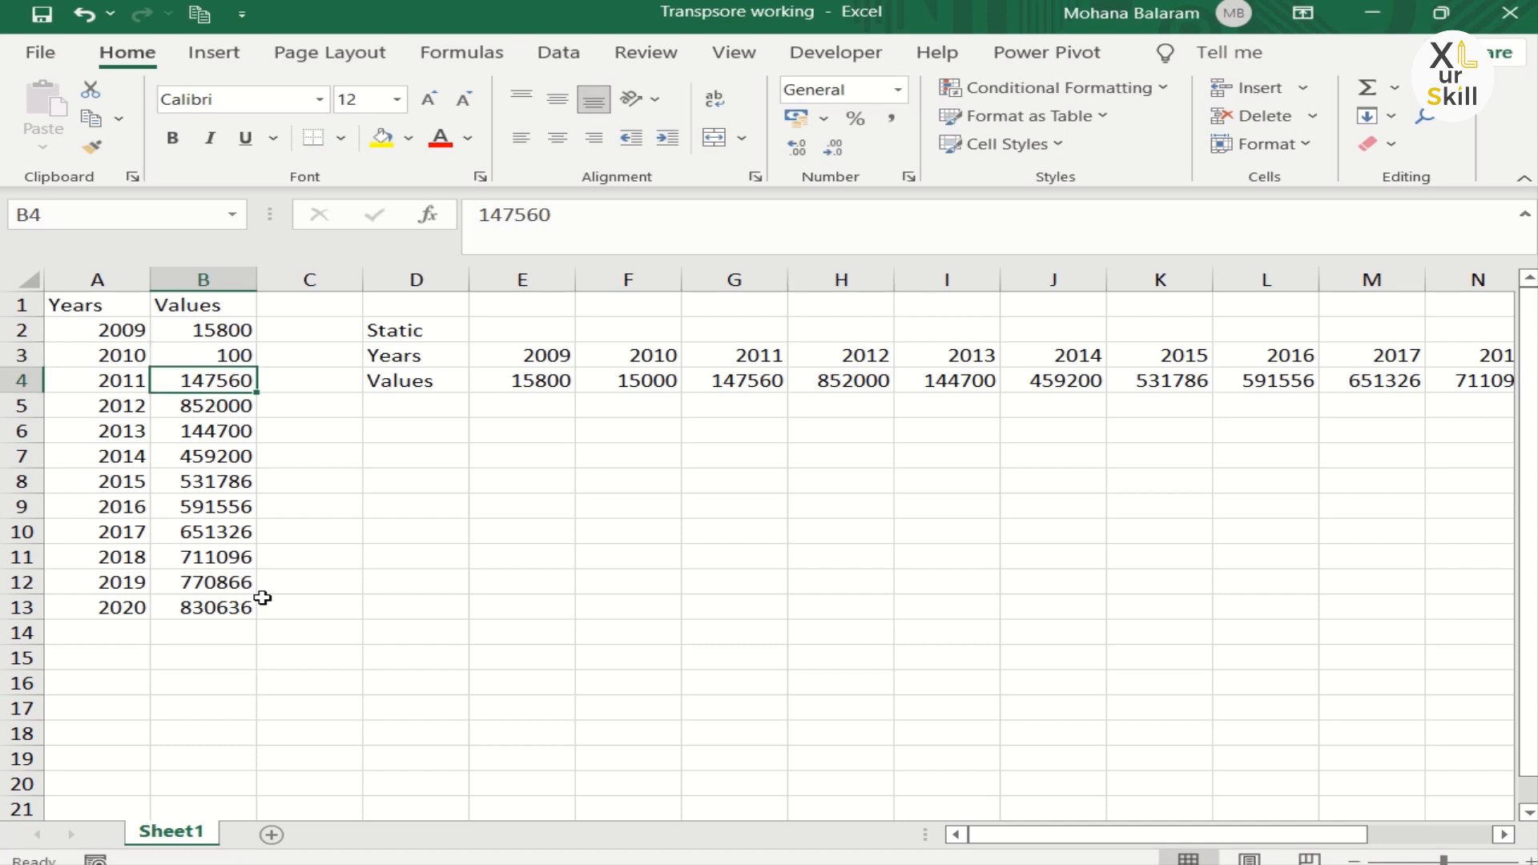
Step: Enter the label Transpose in cell D6
left_click(425, 432)
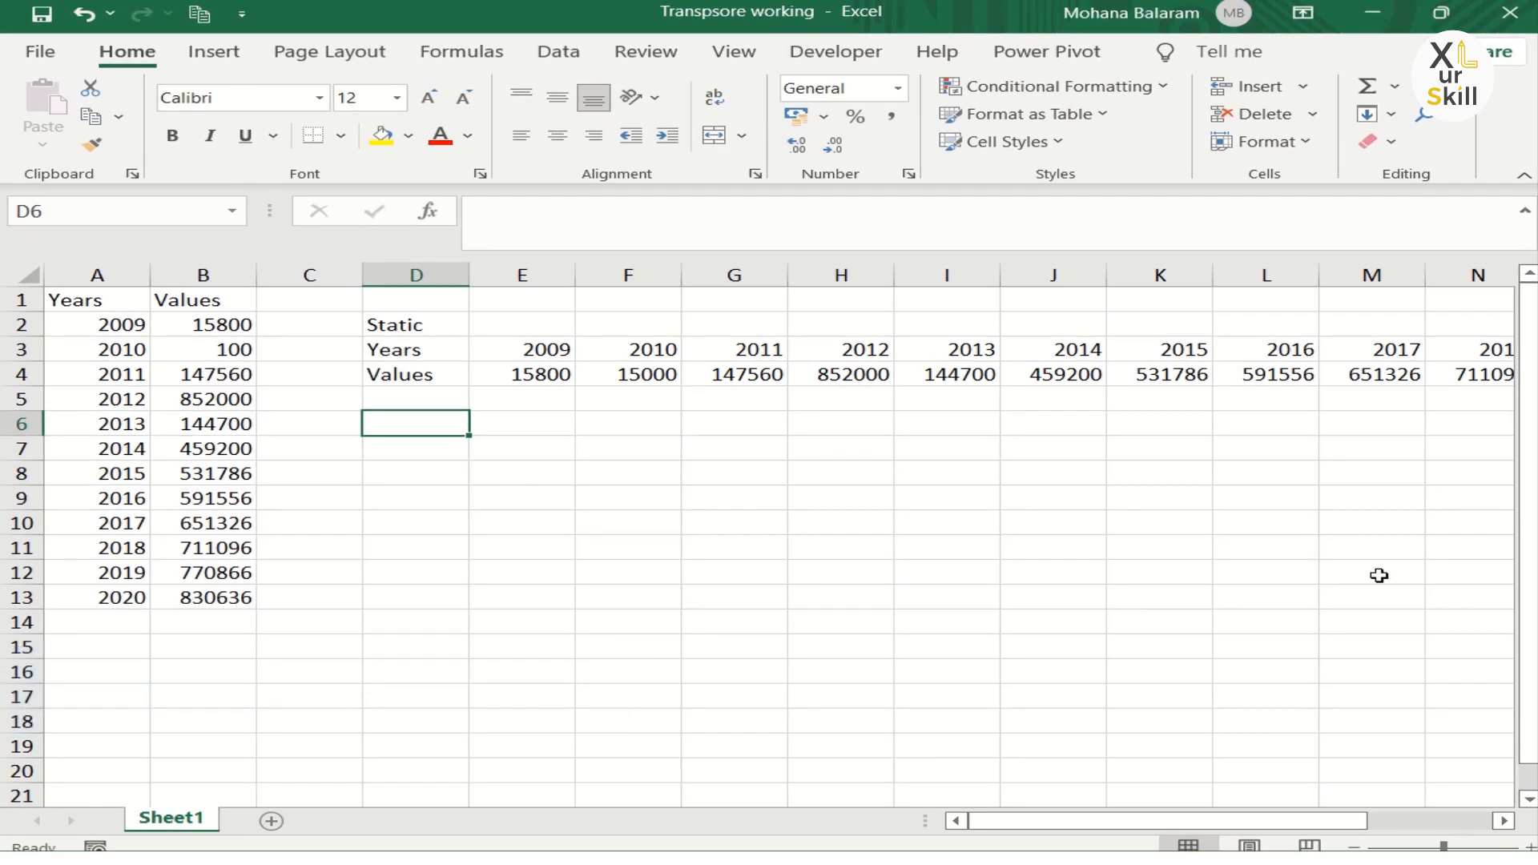
type("Tr")
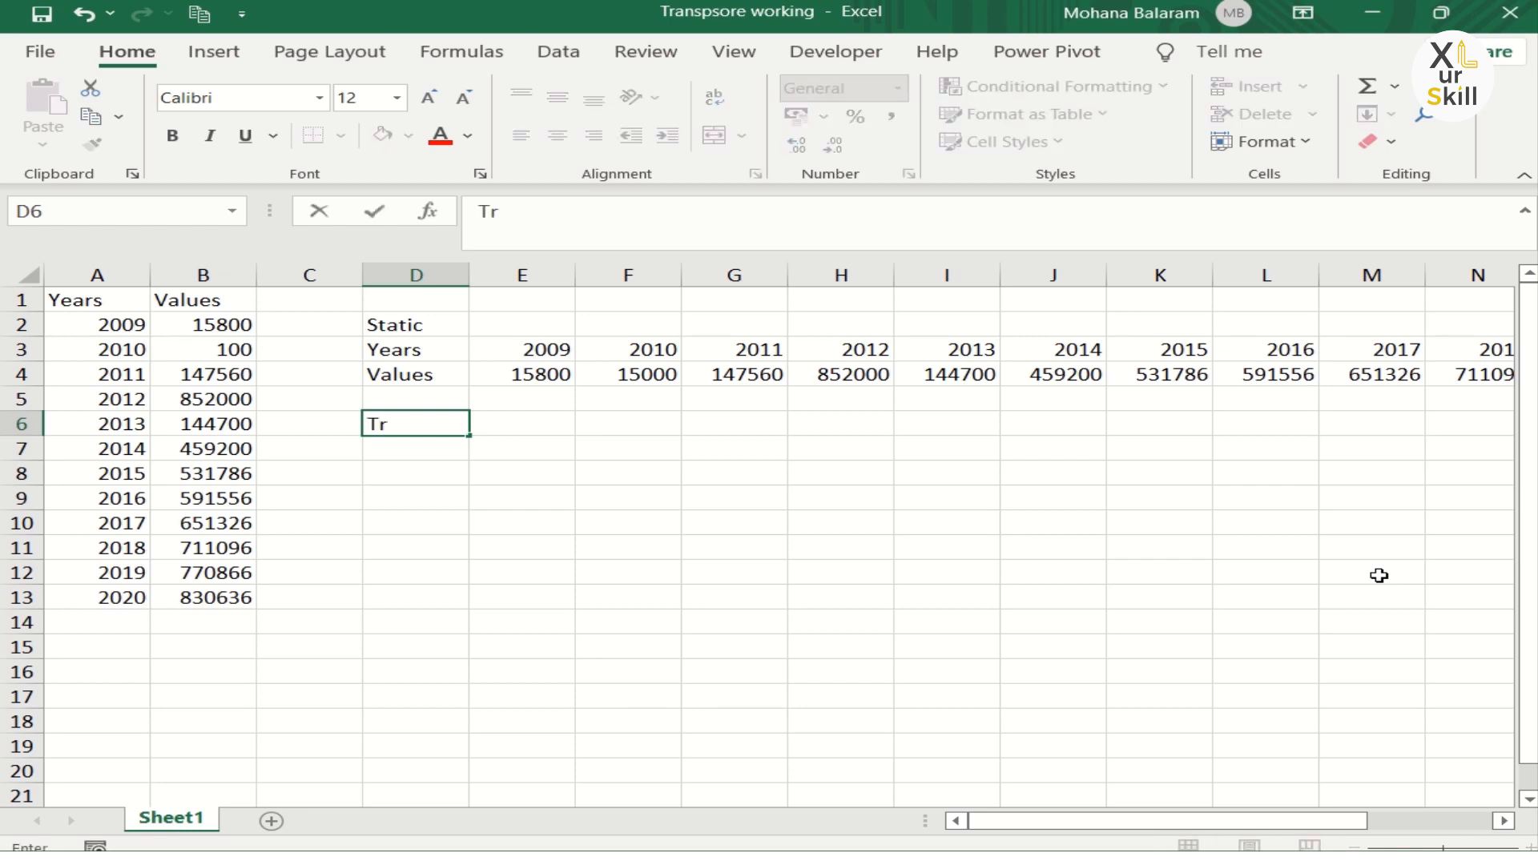
type("s")
key("BackSpace")
type("anspose")
key("Return")
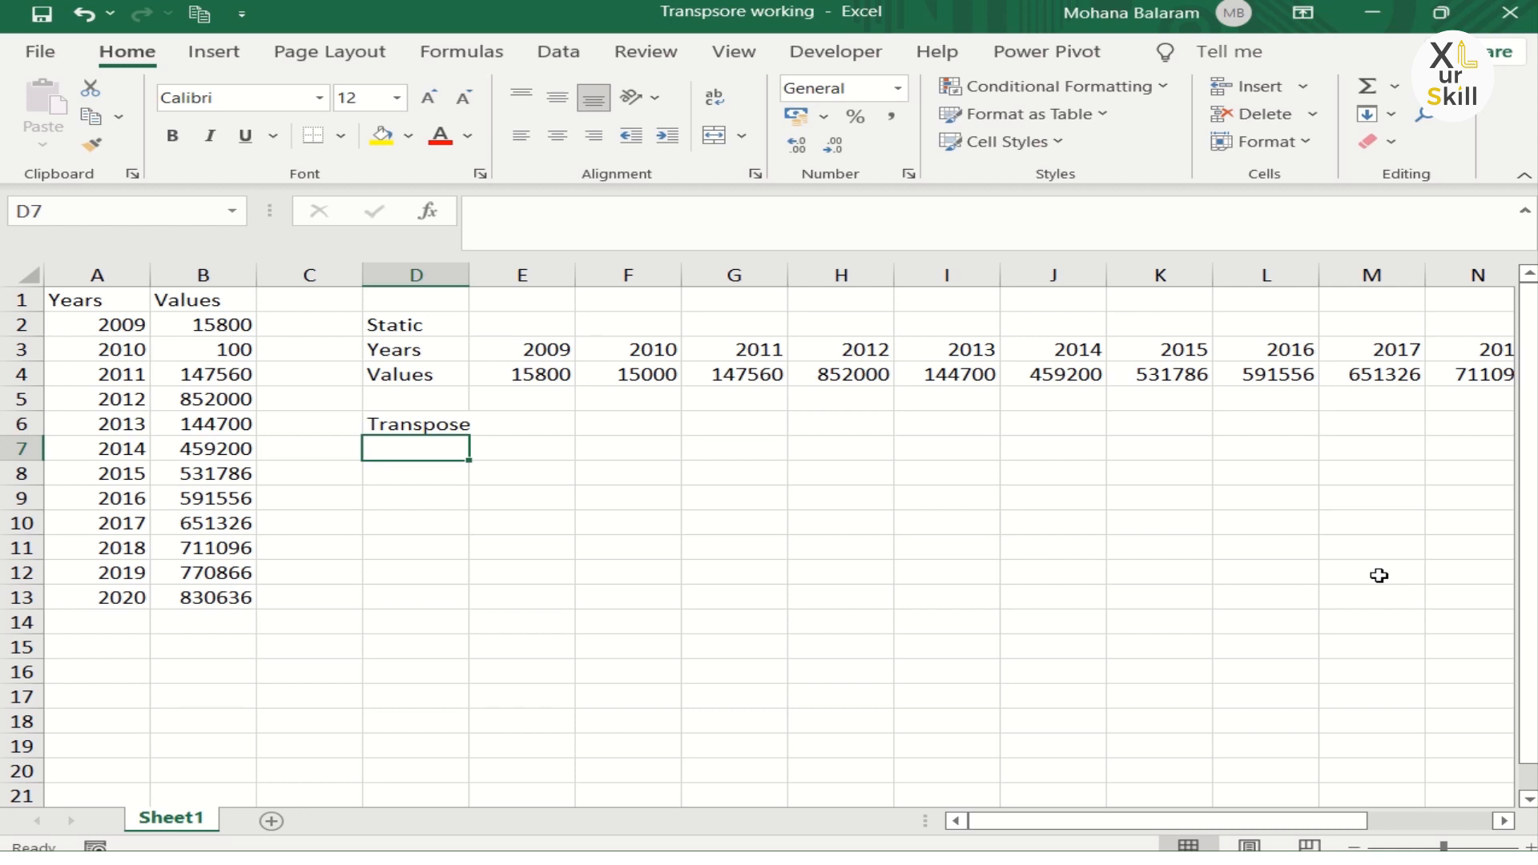
Step: Enter =TRANSPOSE(A1:B13) in cell D7 through the Function Arguments dialog, selecting A1:B13 as the array
type("=")
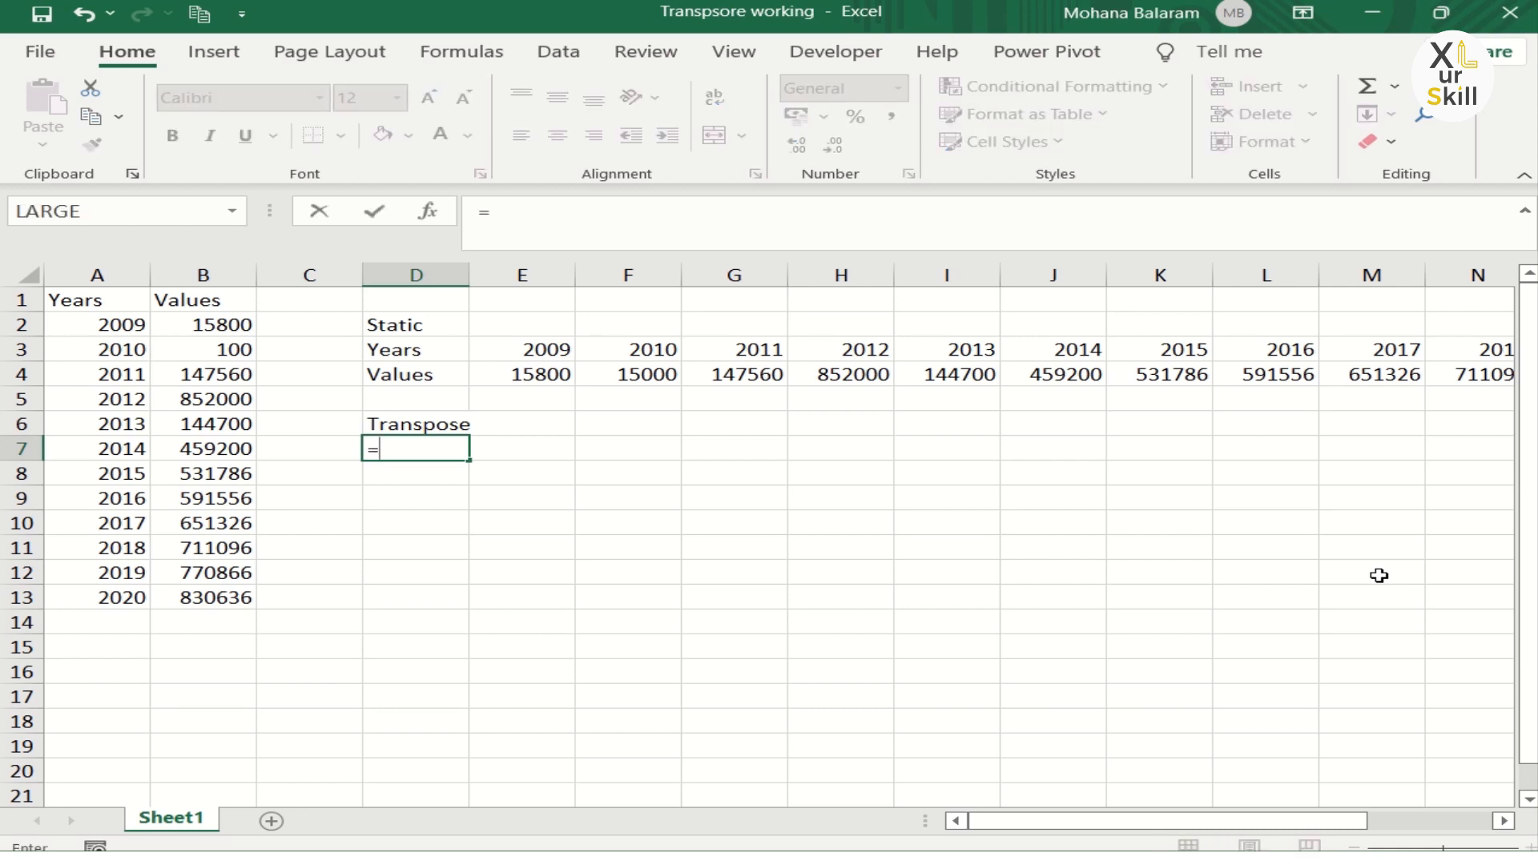
type("tr")
key("Tab")
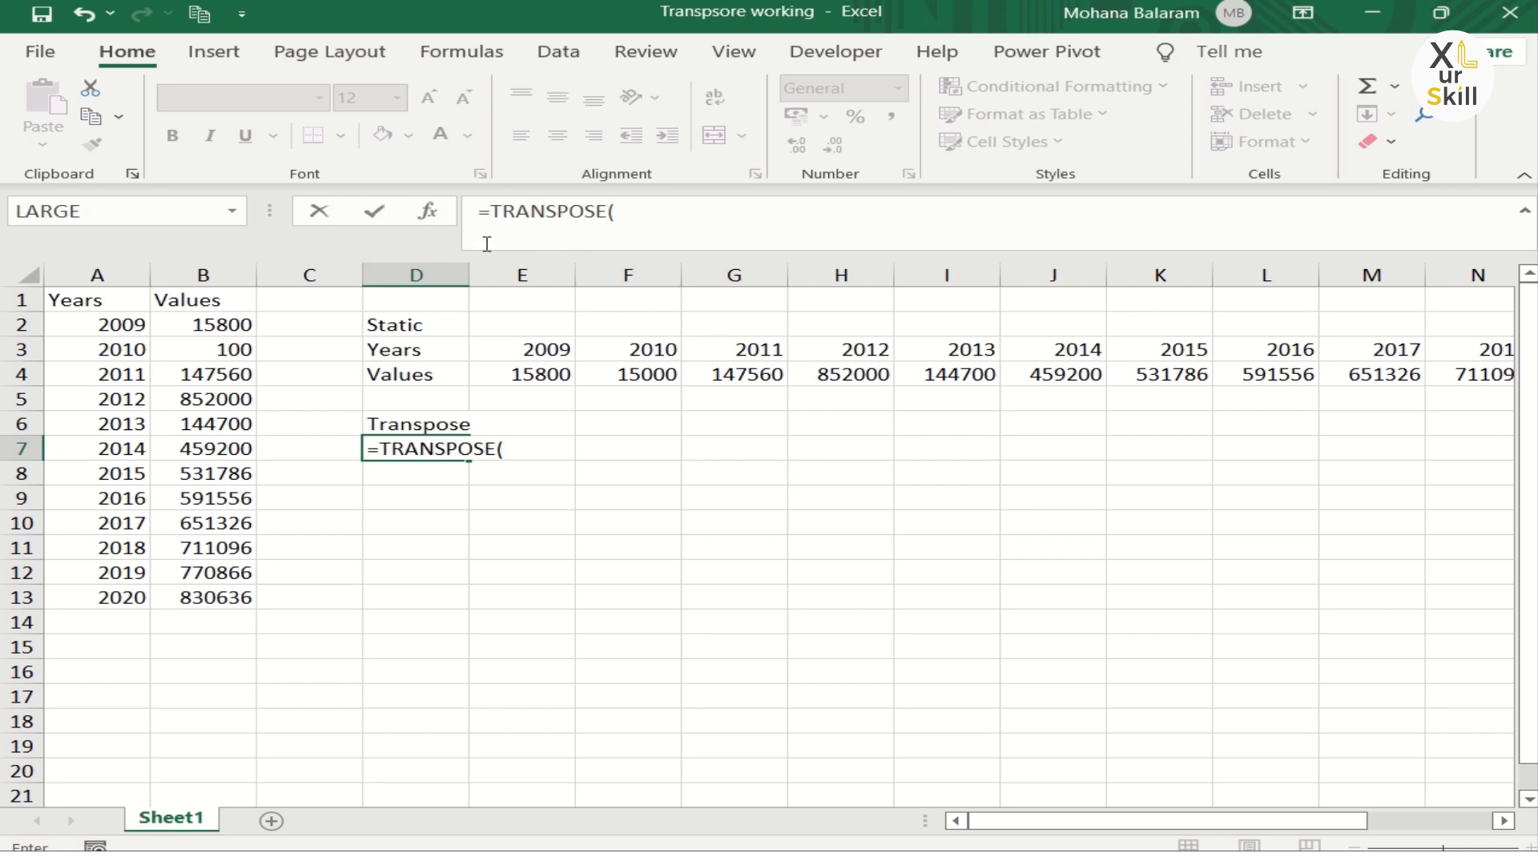
left_click(432, 213)
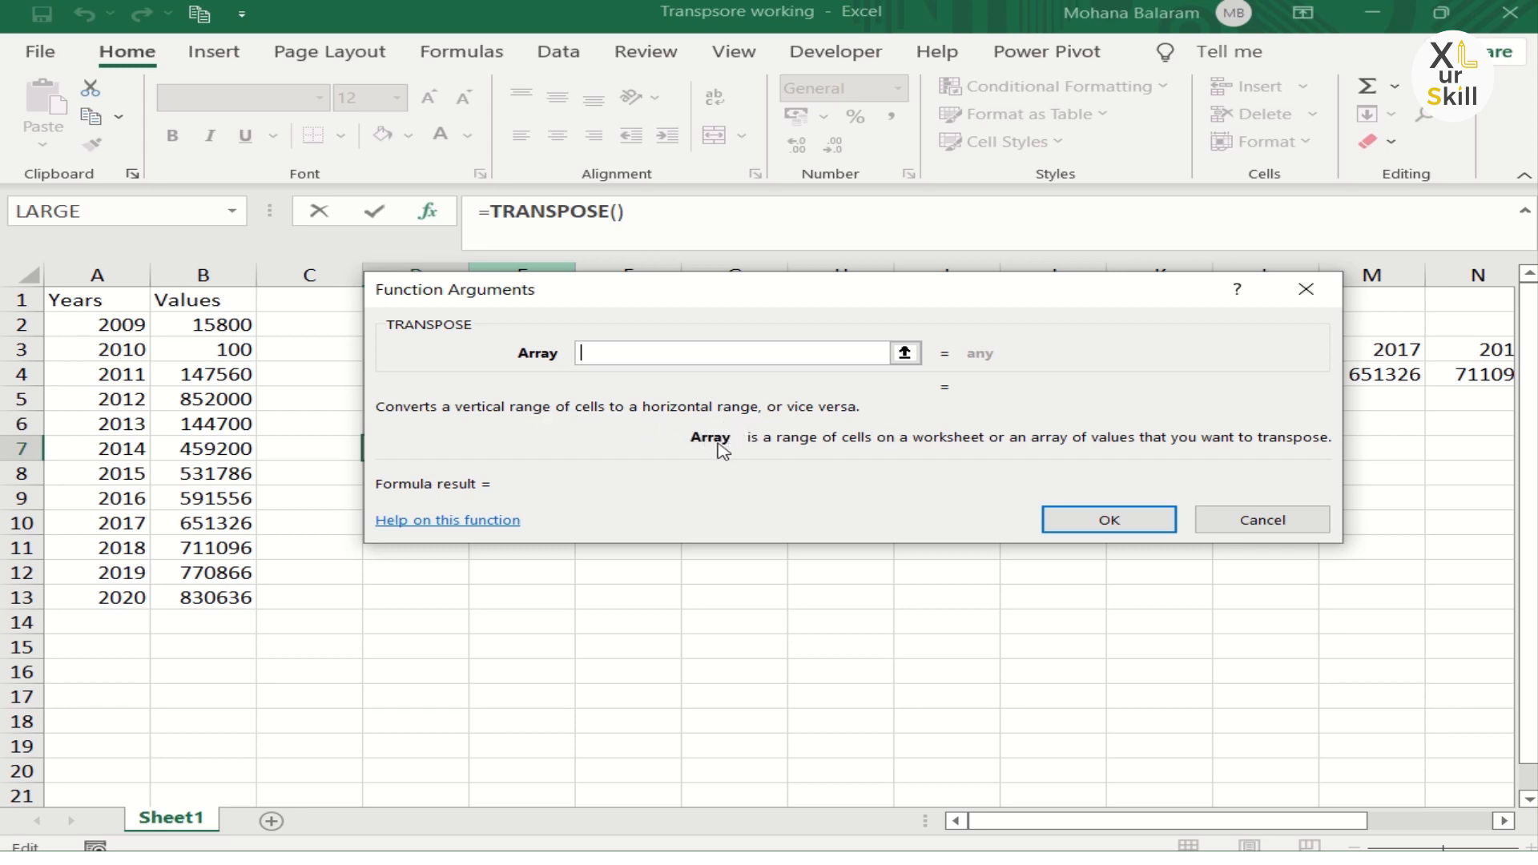
left_click(905, 353)
left_click_drag(91, 298, 242, 597)
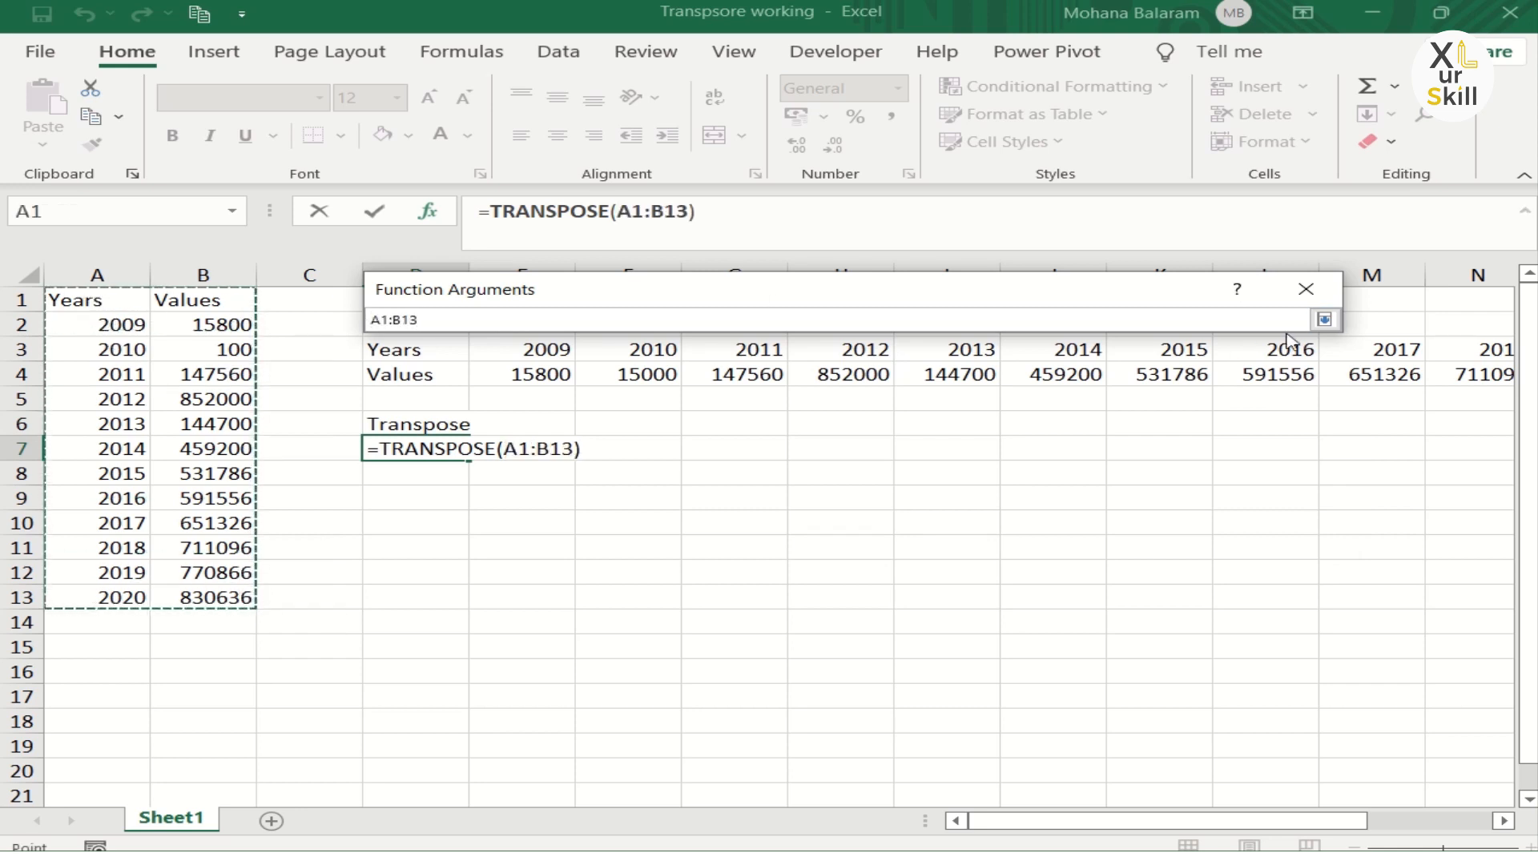
left_click(1323, 320)
left_click(1031, 521)
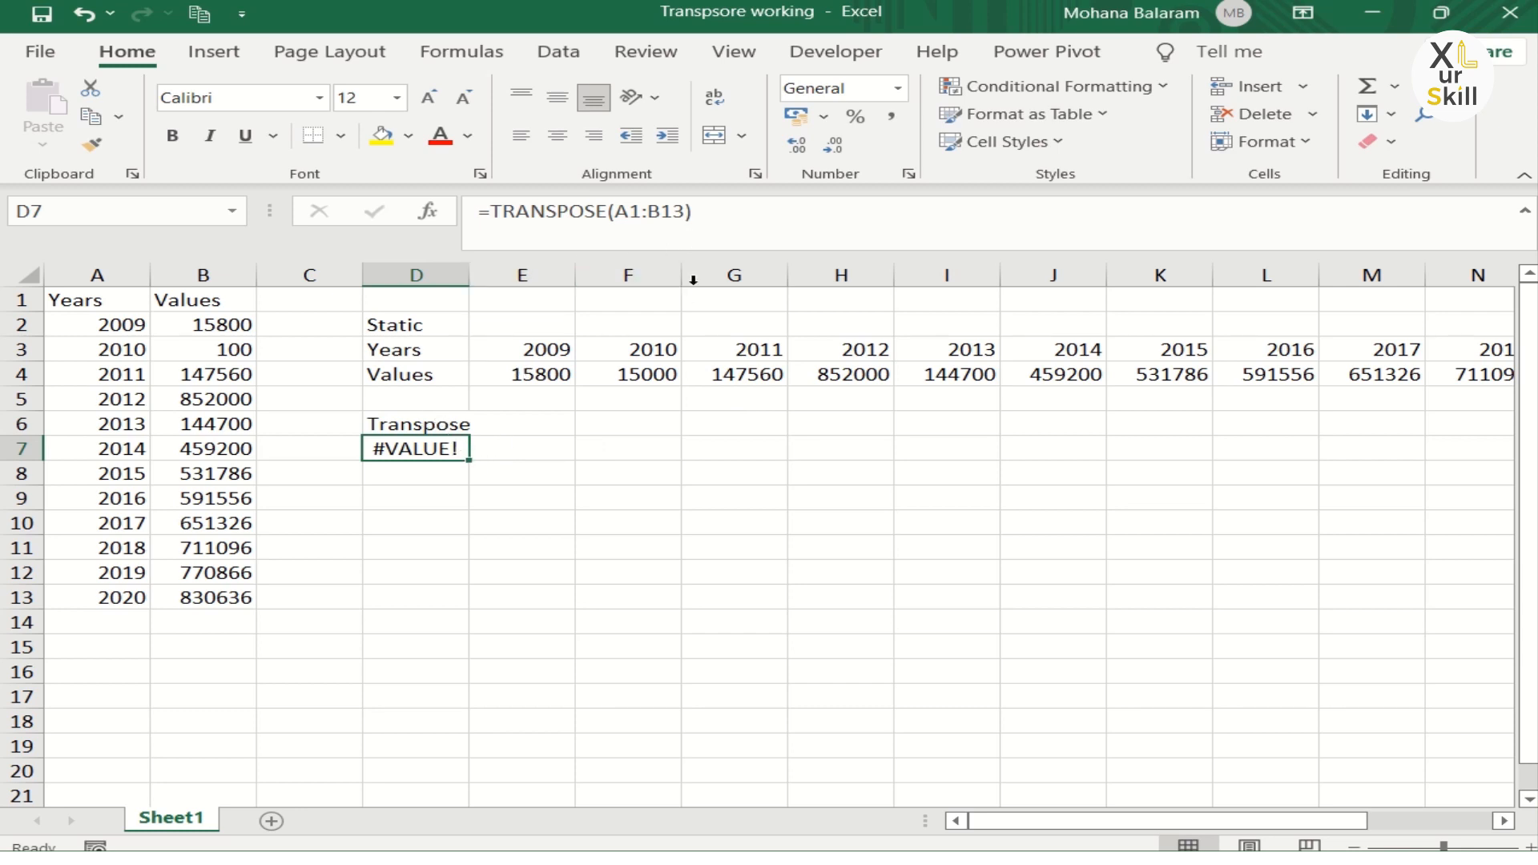
Step: Evaluate the formula's argument in D7 to inspect its array, then clear cell D7
left_click_drag(710, 215, 489, 220)
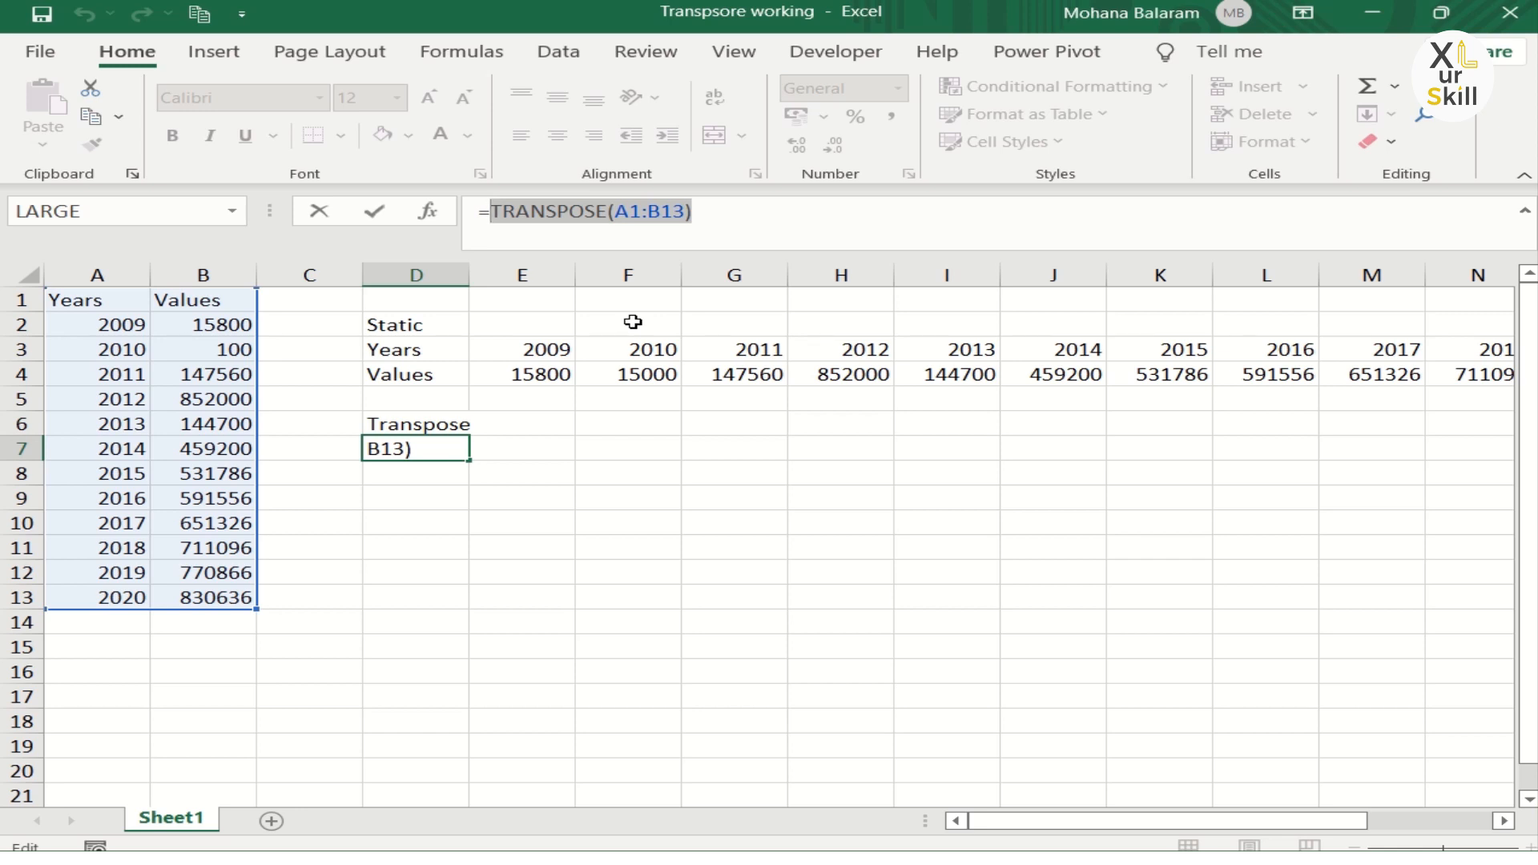
key("F9")
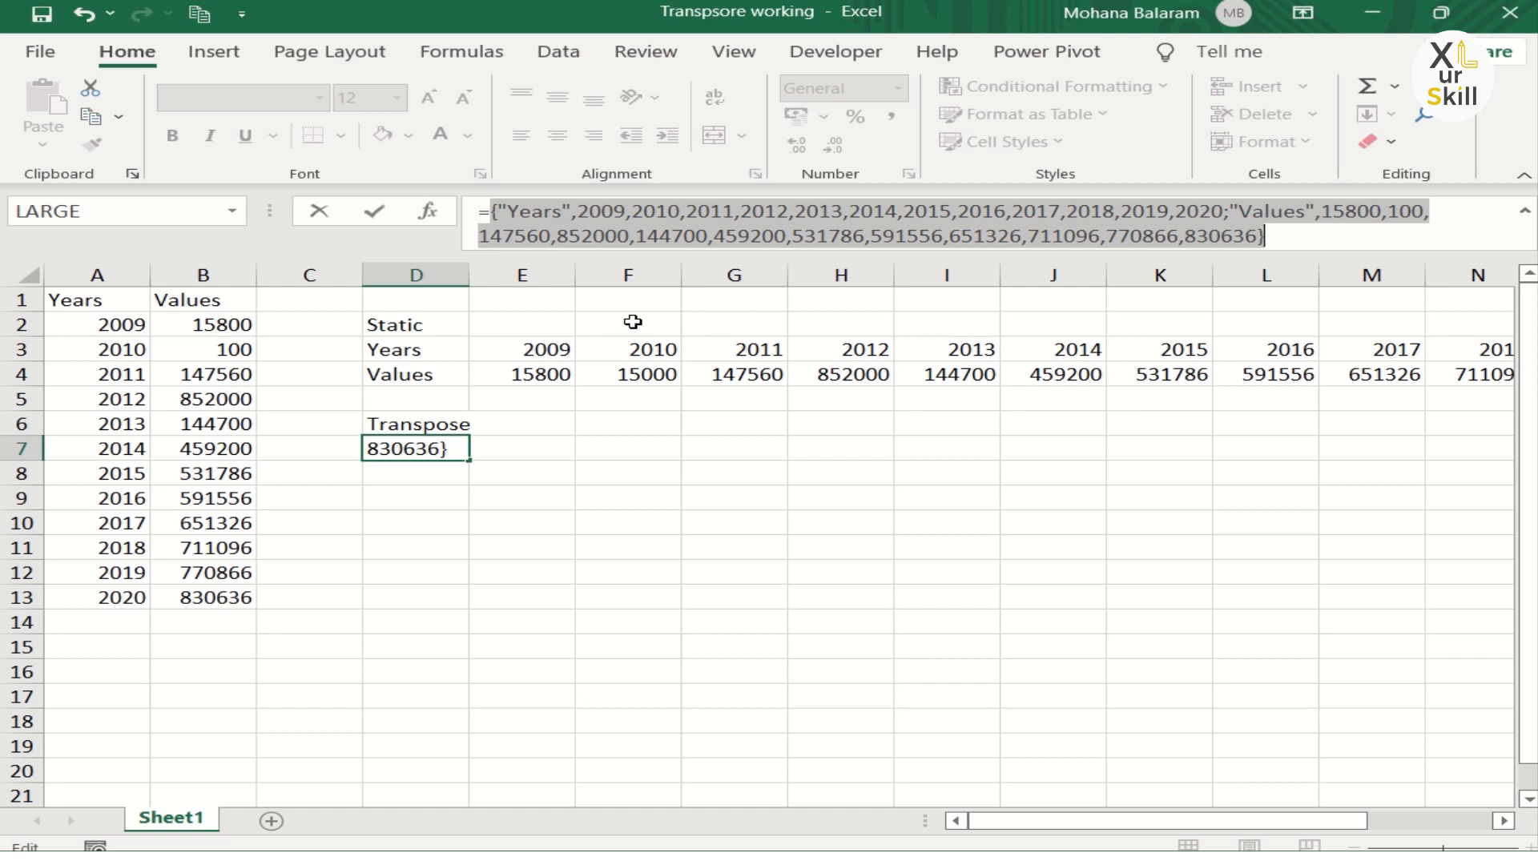
key("Escape")
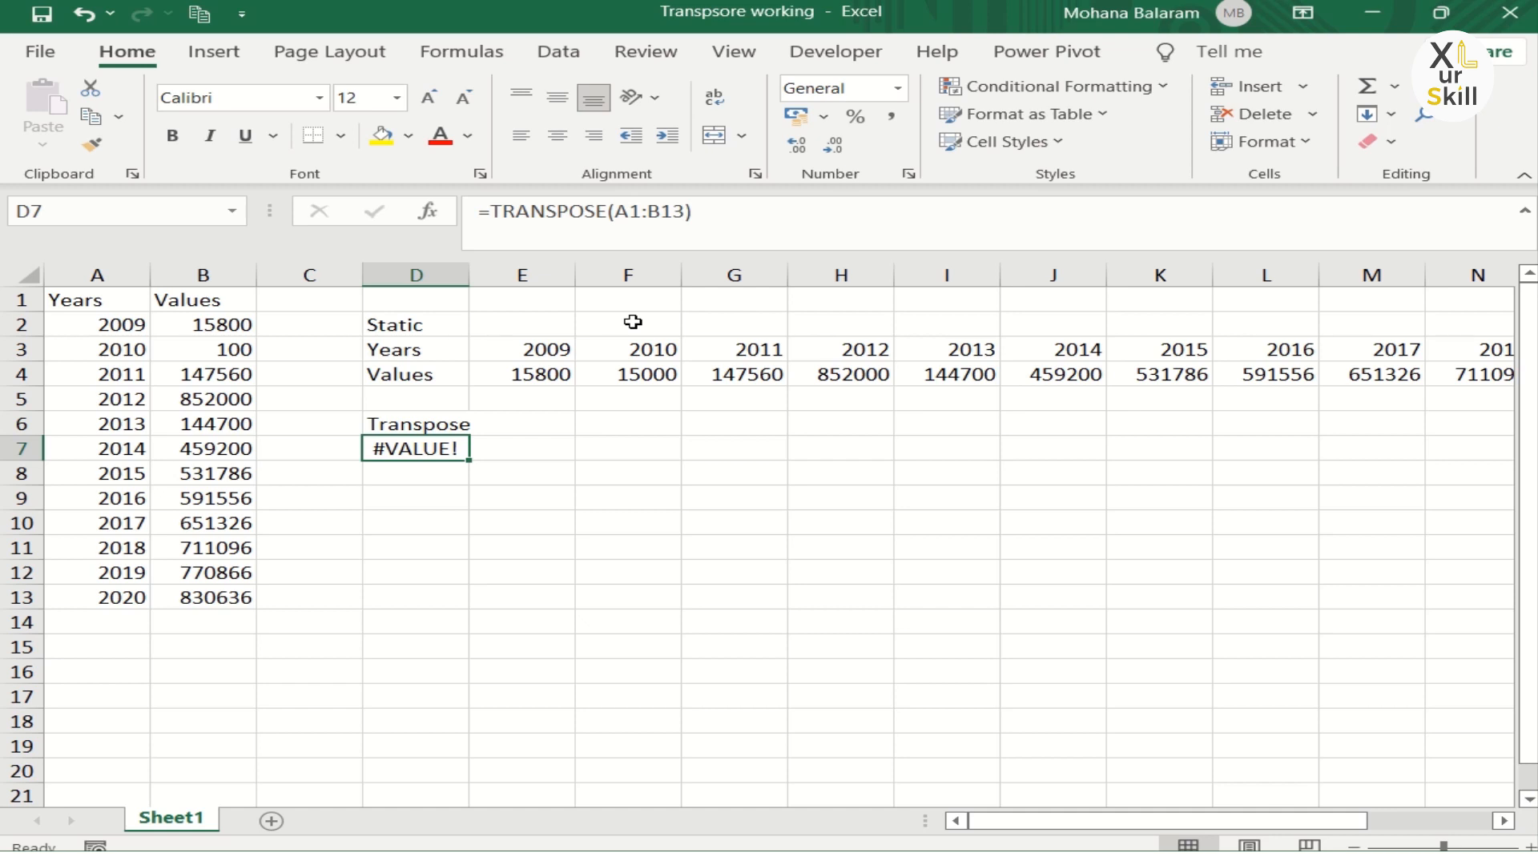
key("Delete")
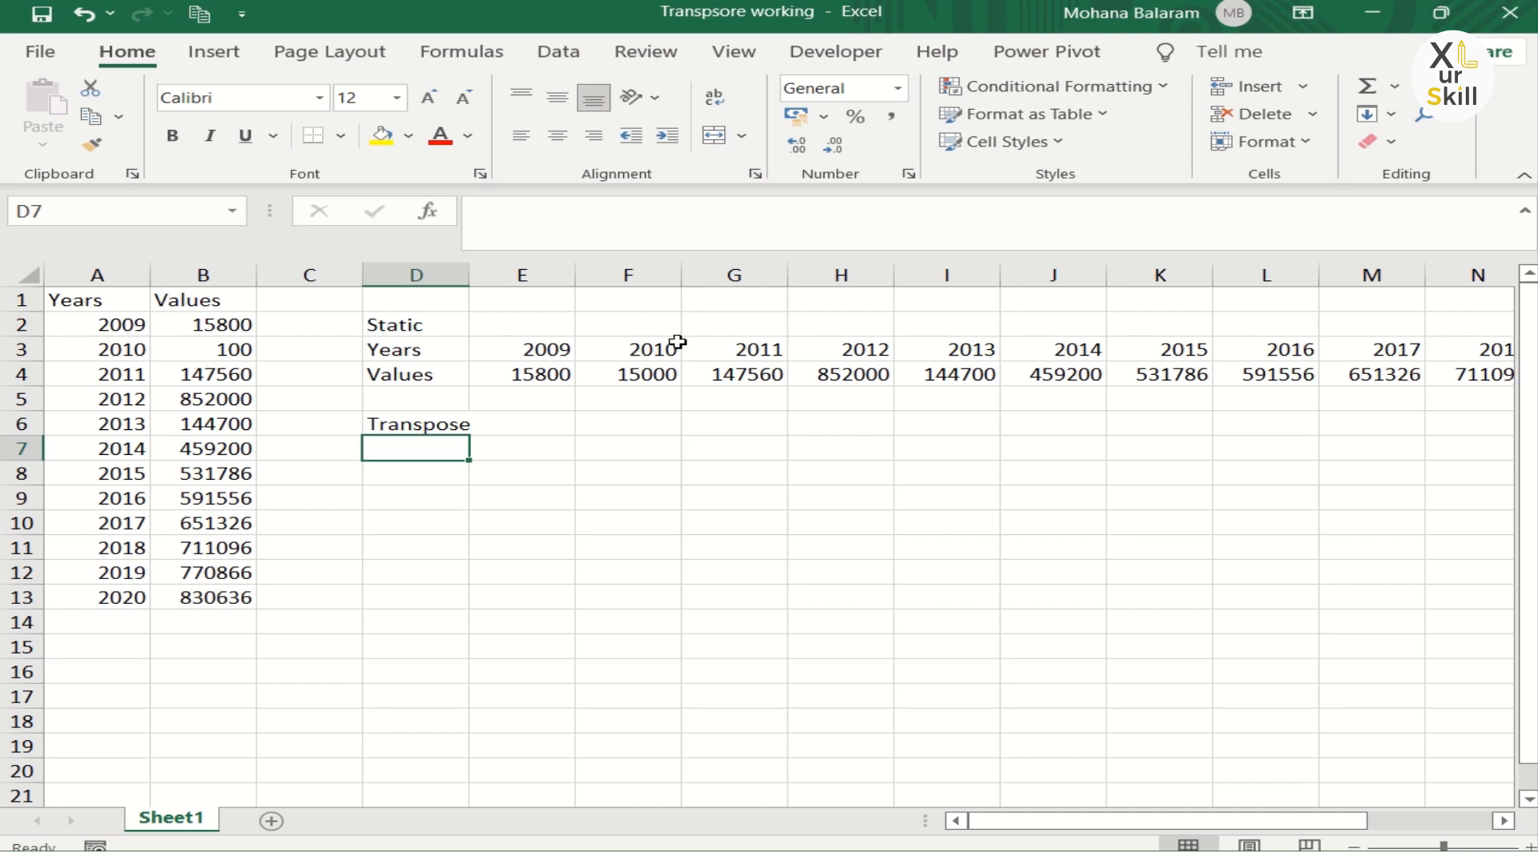
Step: Select D7:P8 and enter =TRANSPOSE(A1:B13) there as an array formula
left_click_drag(425, 447, 1505, 475)
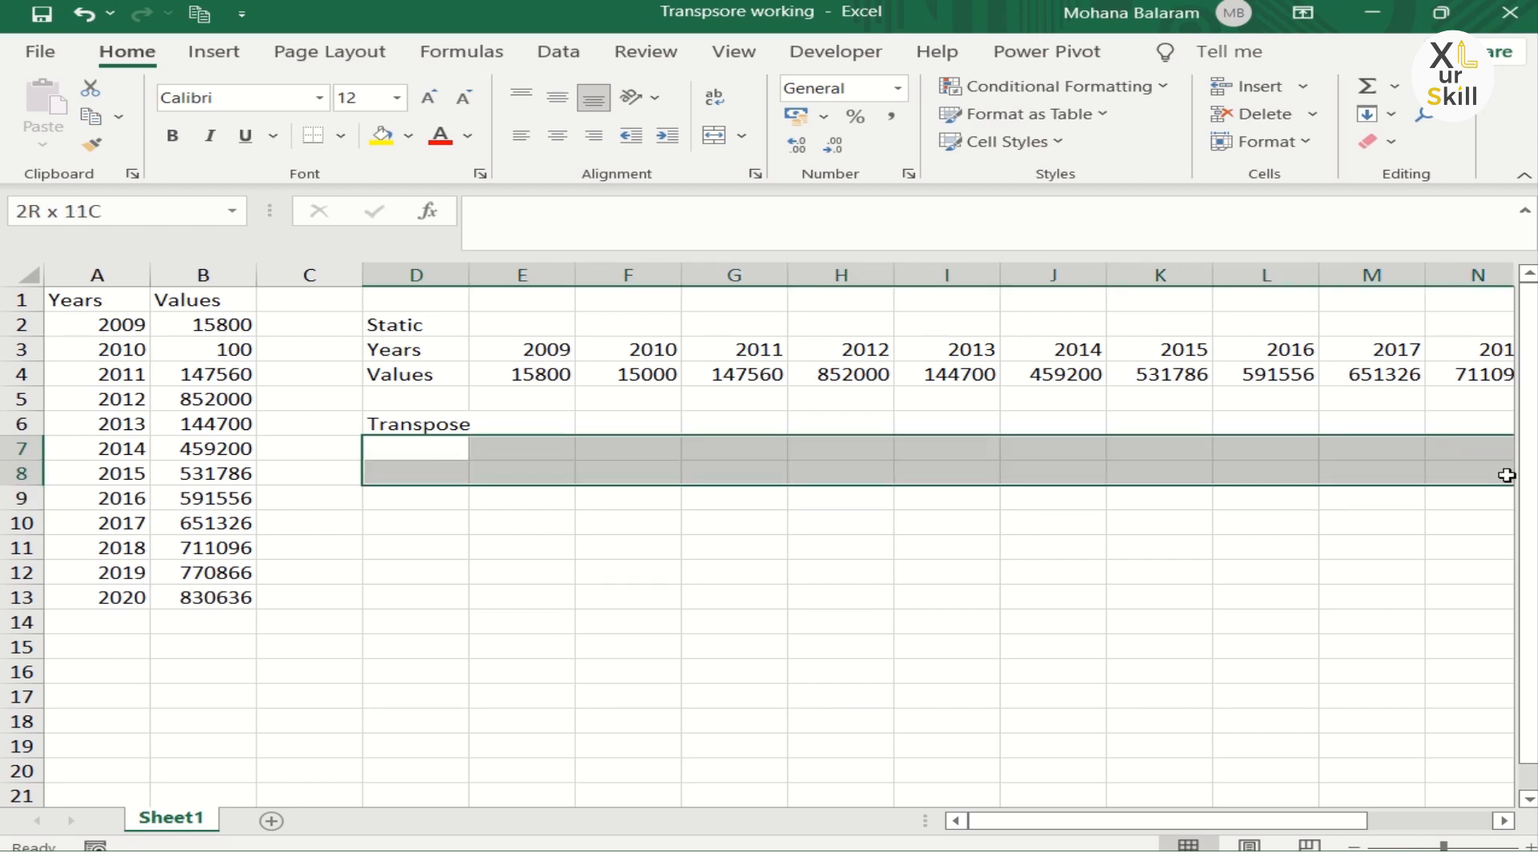
left_click_drag(1201, 821, 1288, 828)
left_click_drag(61, 457, 1371, 475)
left_click(496, 229)
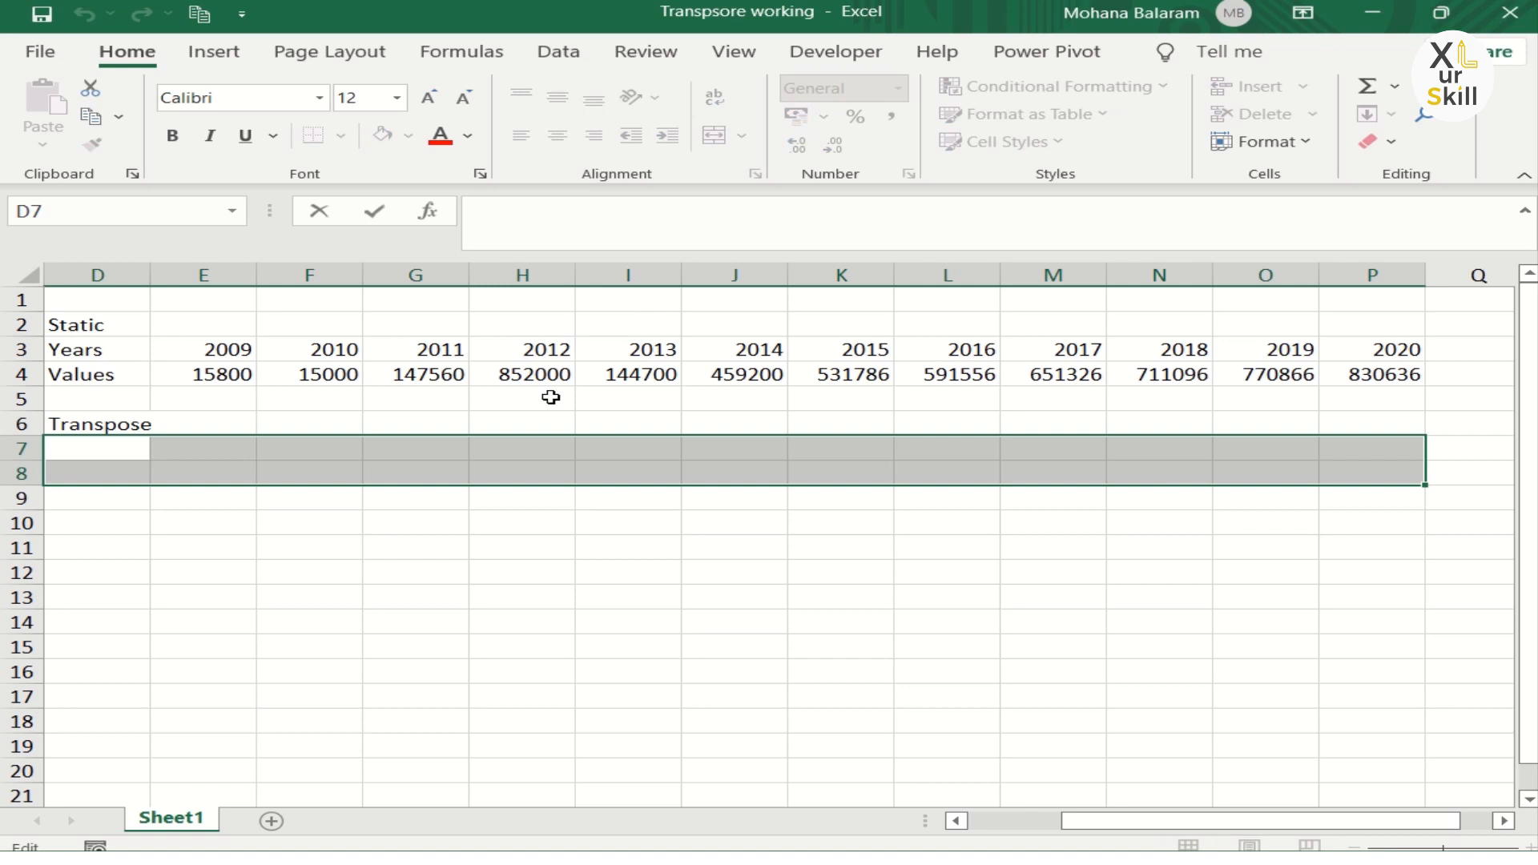
type("=tr")
key("Tab")
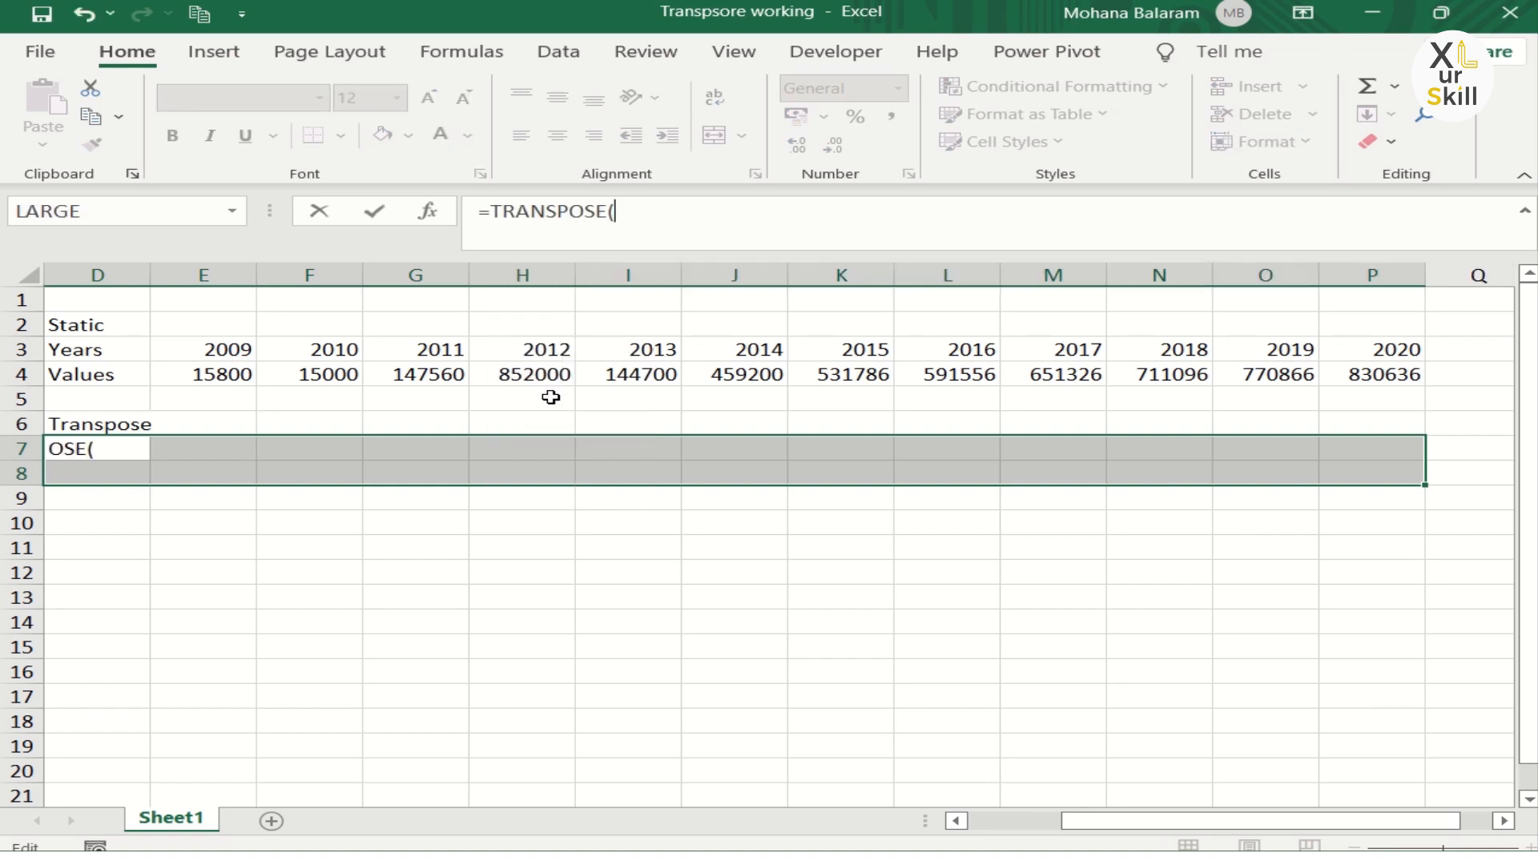
left_click_drag(1073, 828, 959, 794)
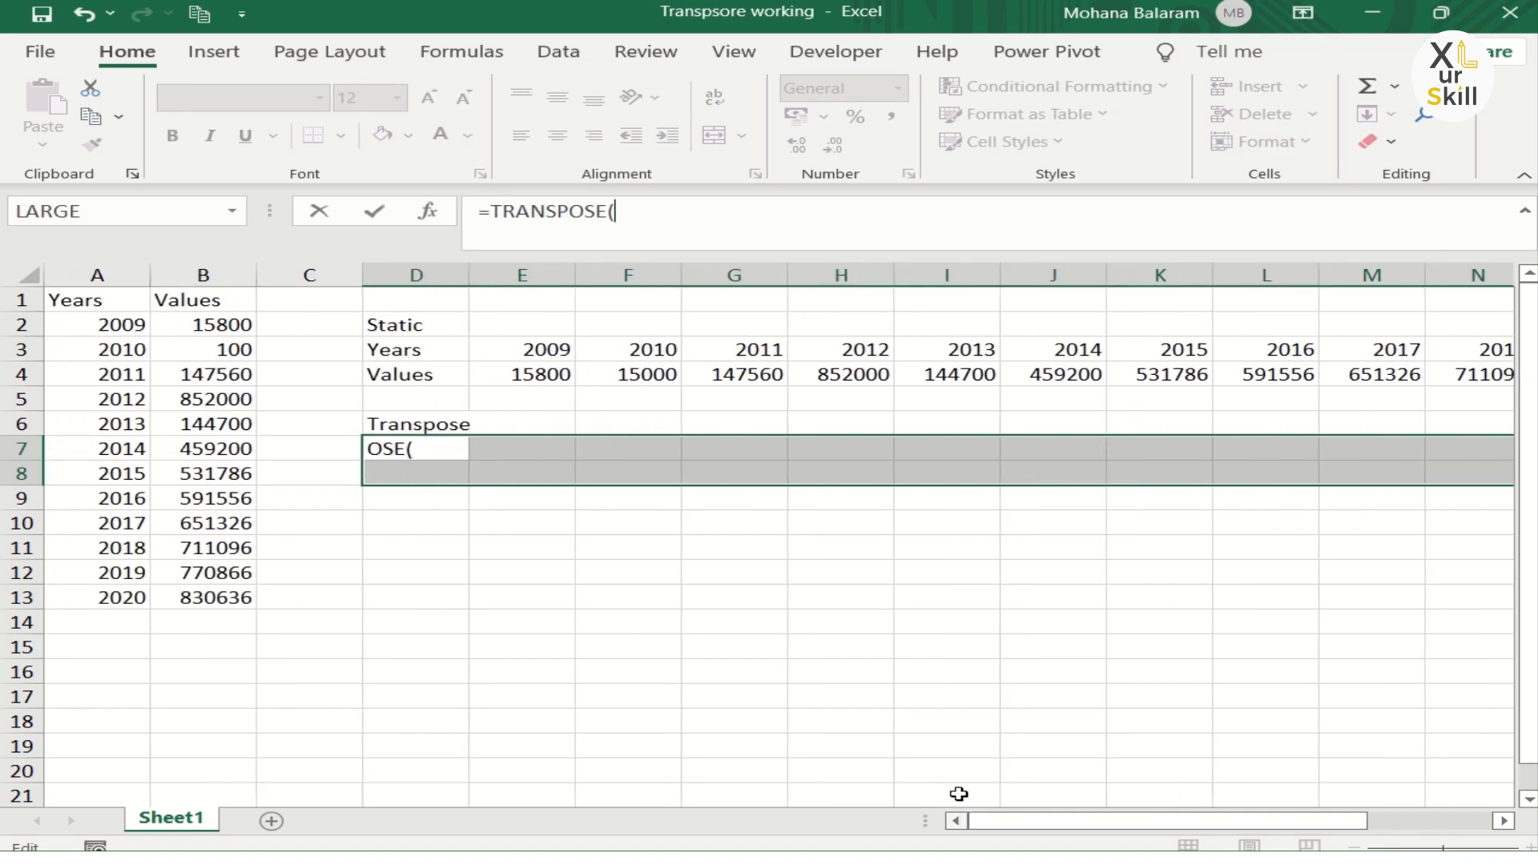
left_click_drag(124, 300, 200, 593)
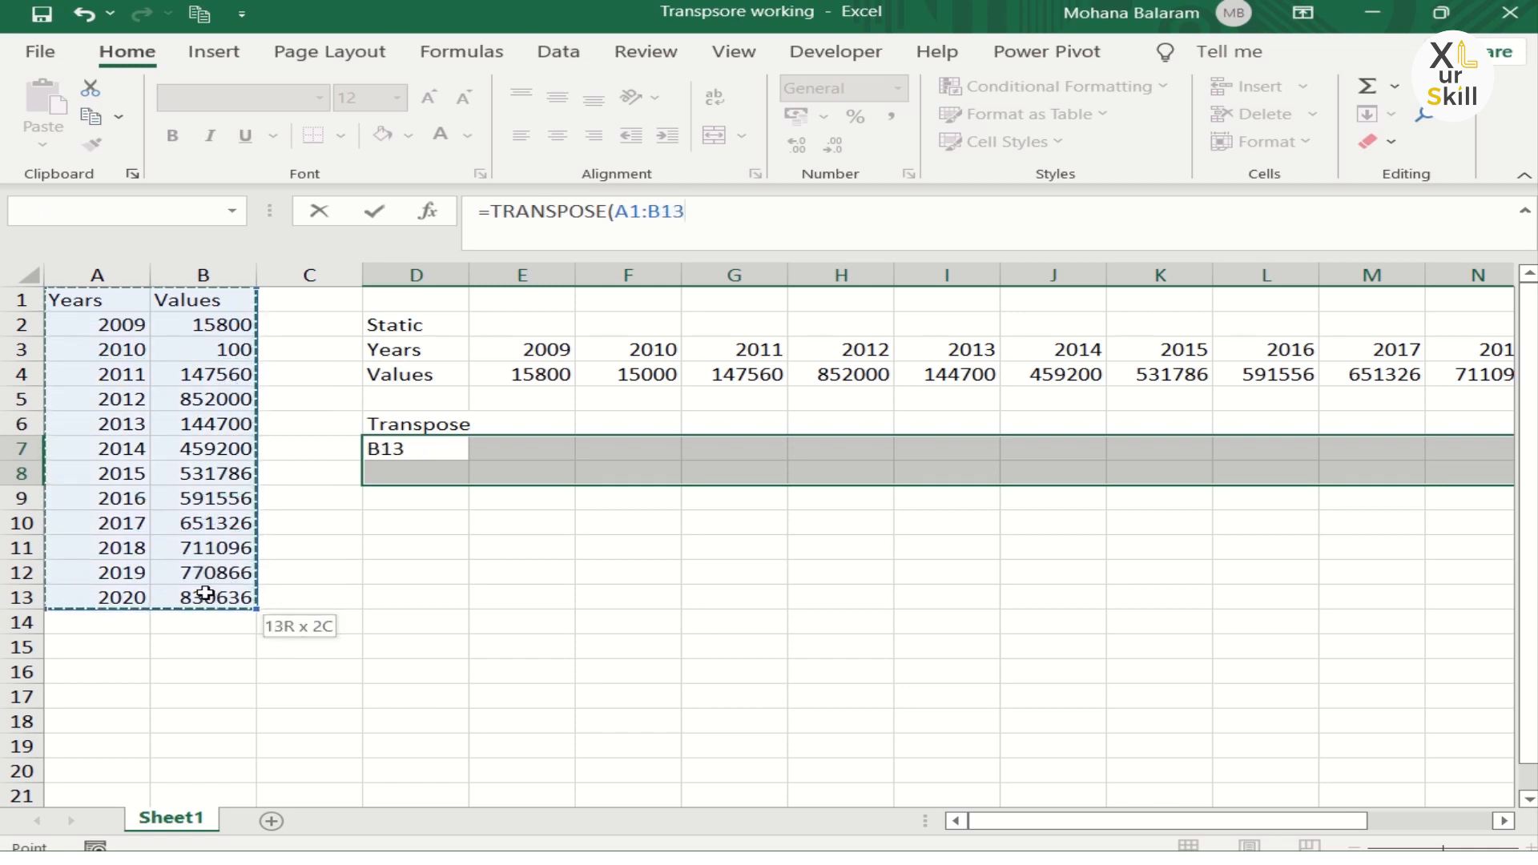
type(")")
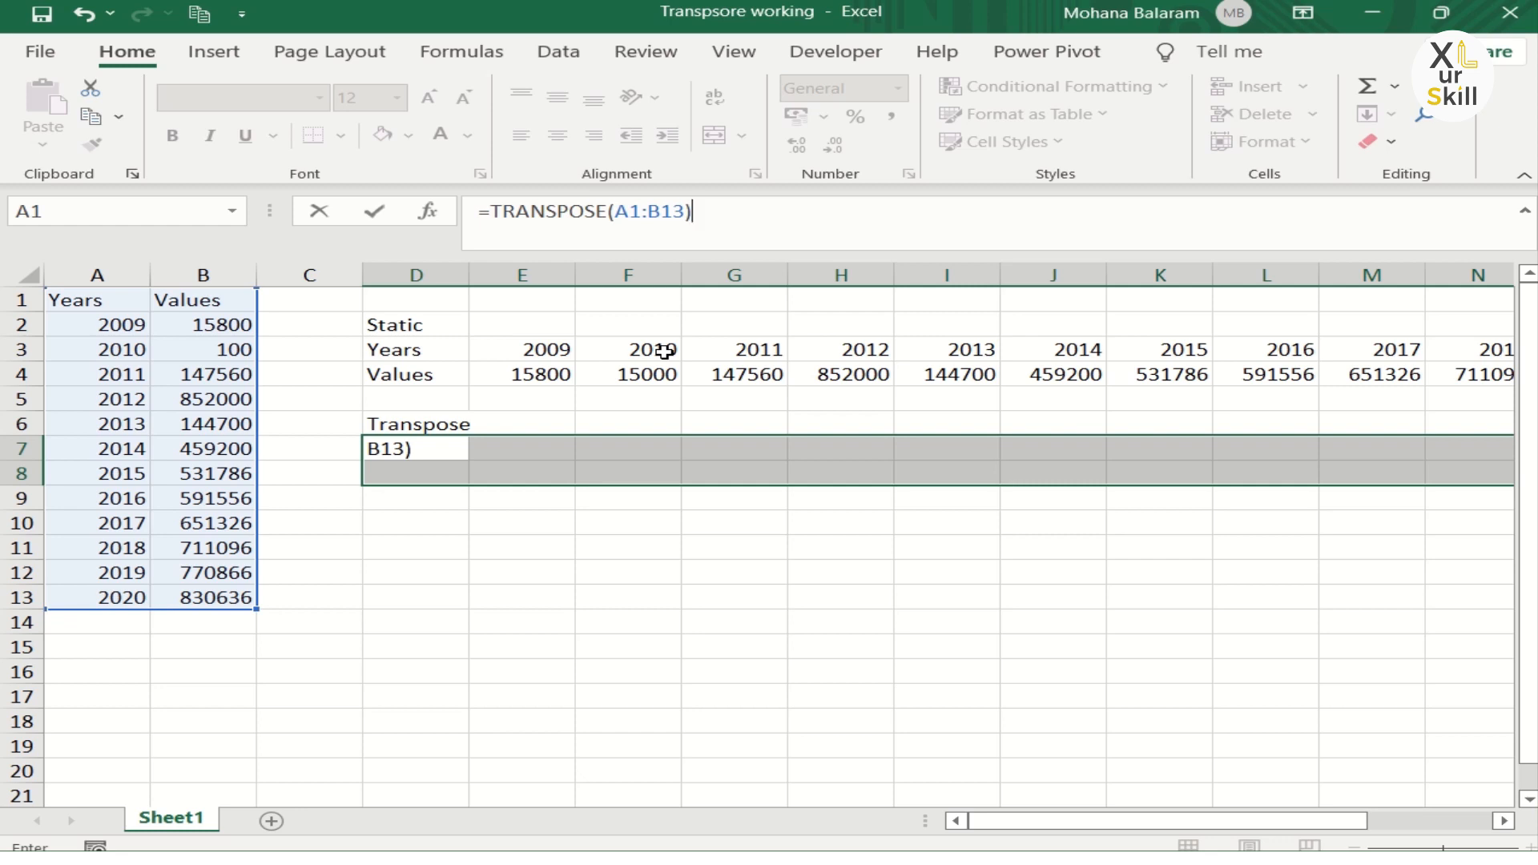
key("ctrl+shift+Return")
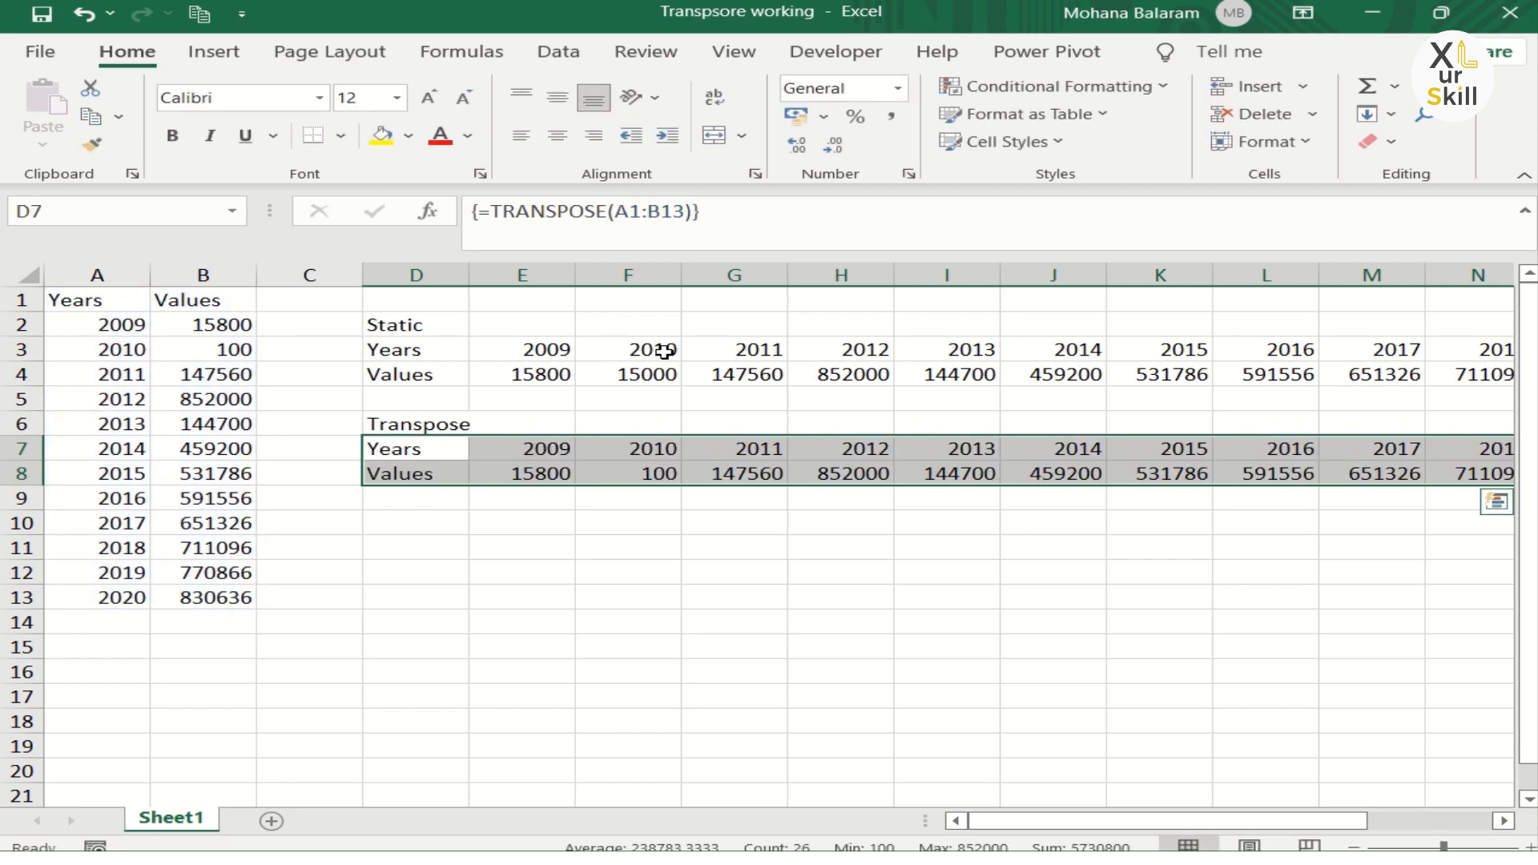
Step: Try to delete cell H8 inside the transposed array and dismiss the resulting alert
left_click(552, 466)
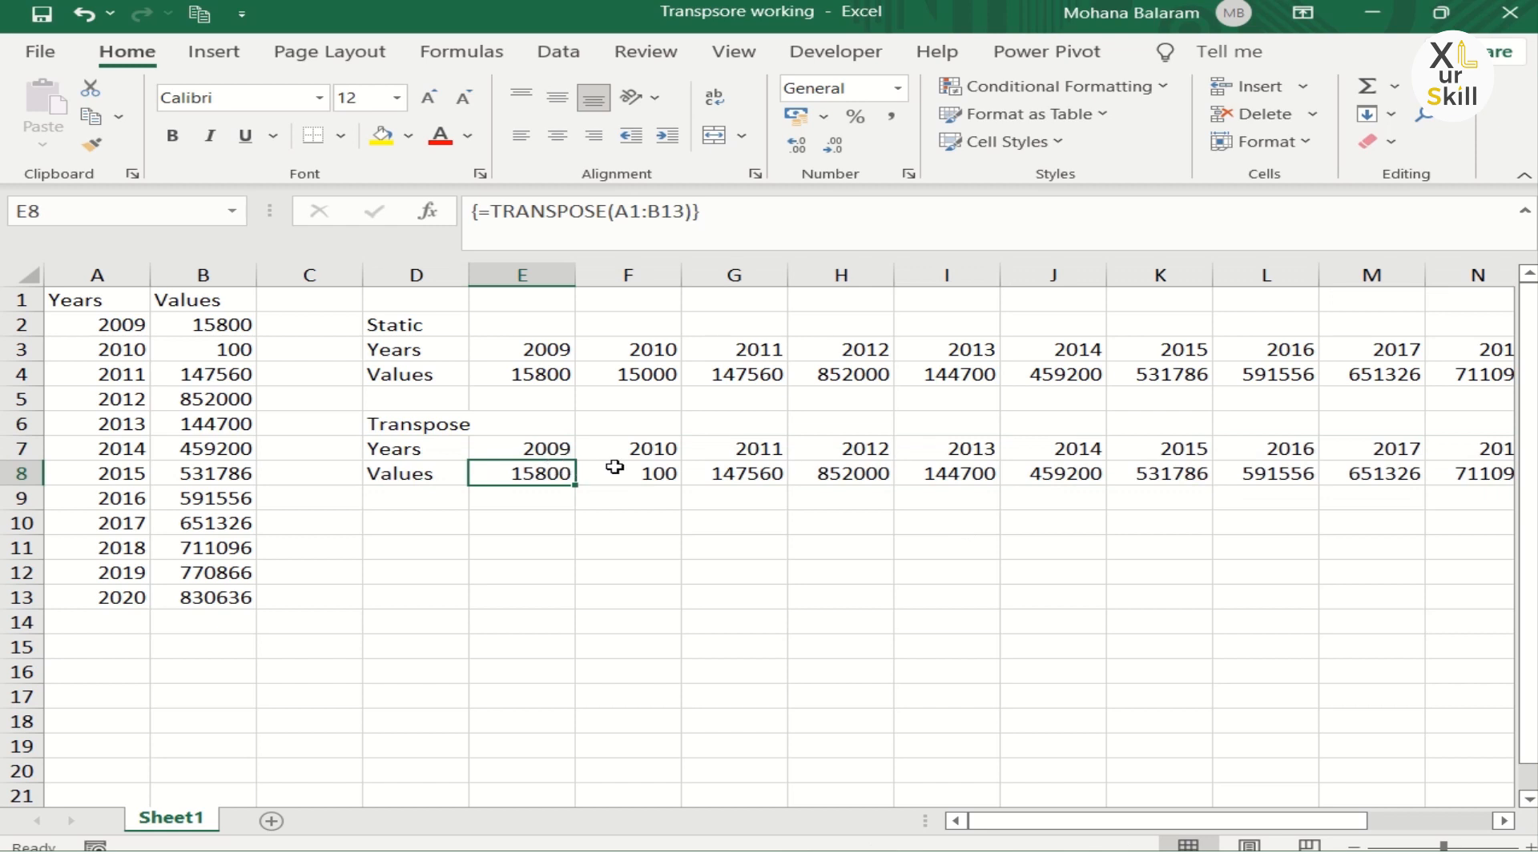
left_click(792, 469)
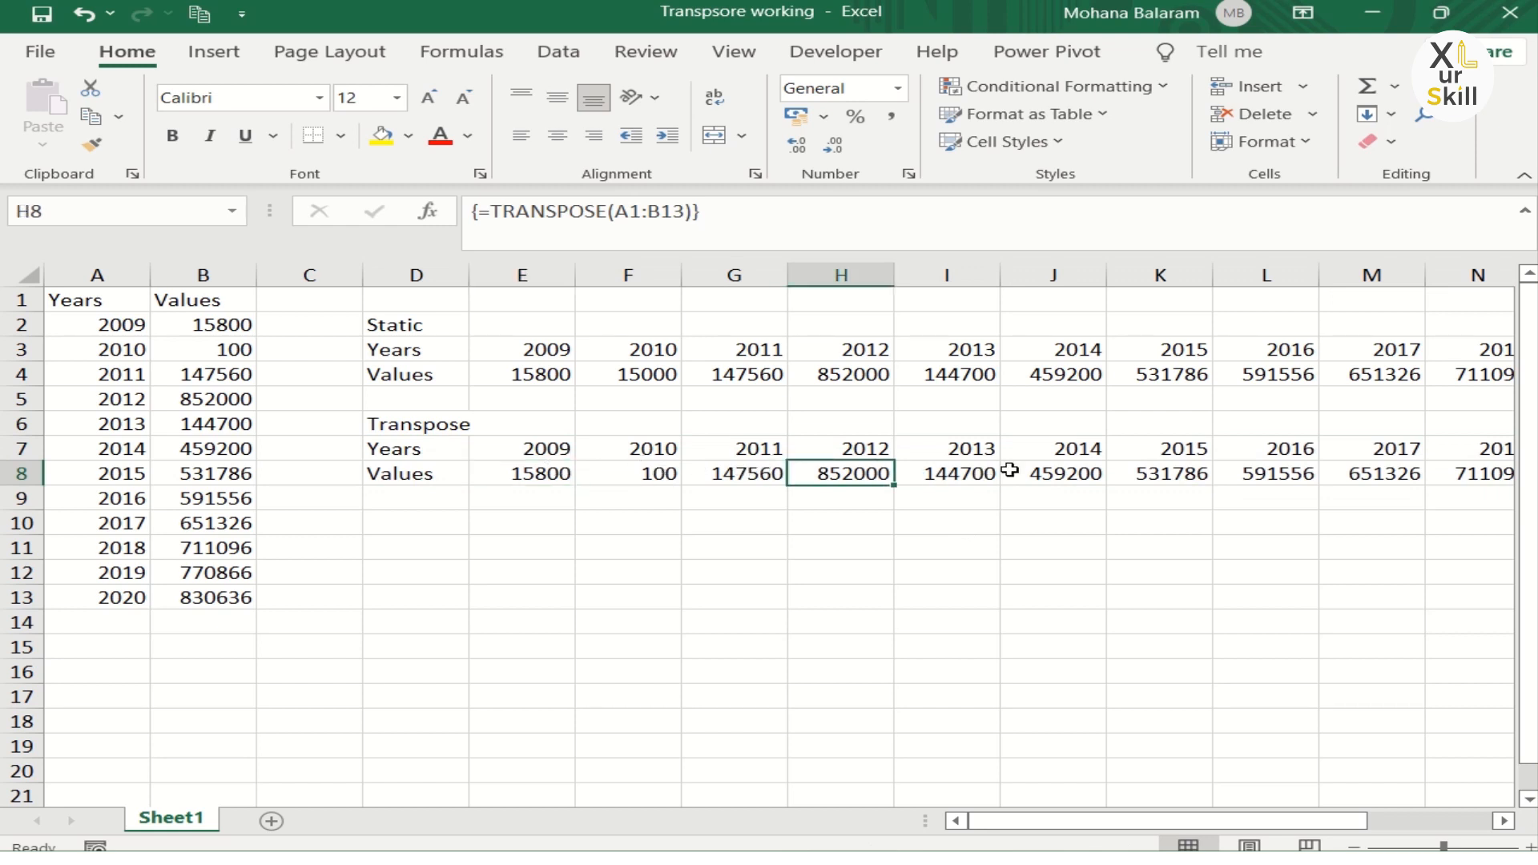
key("Delete")
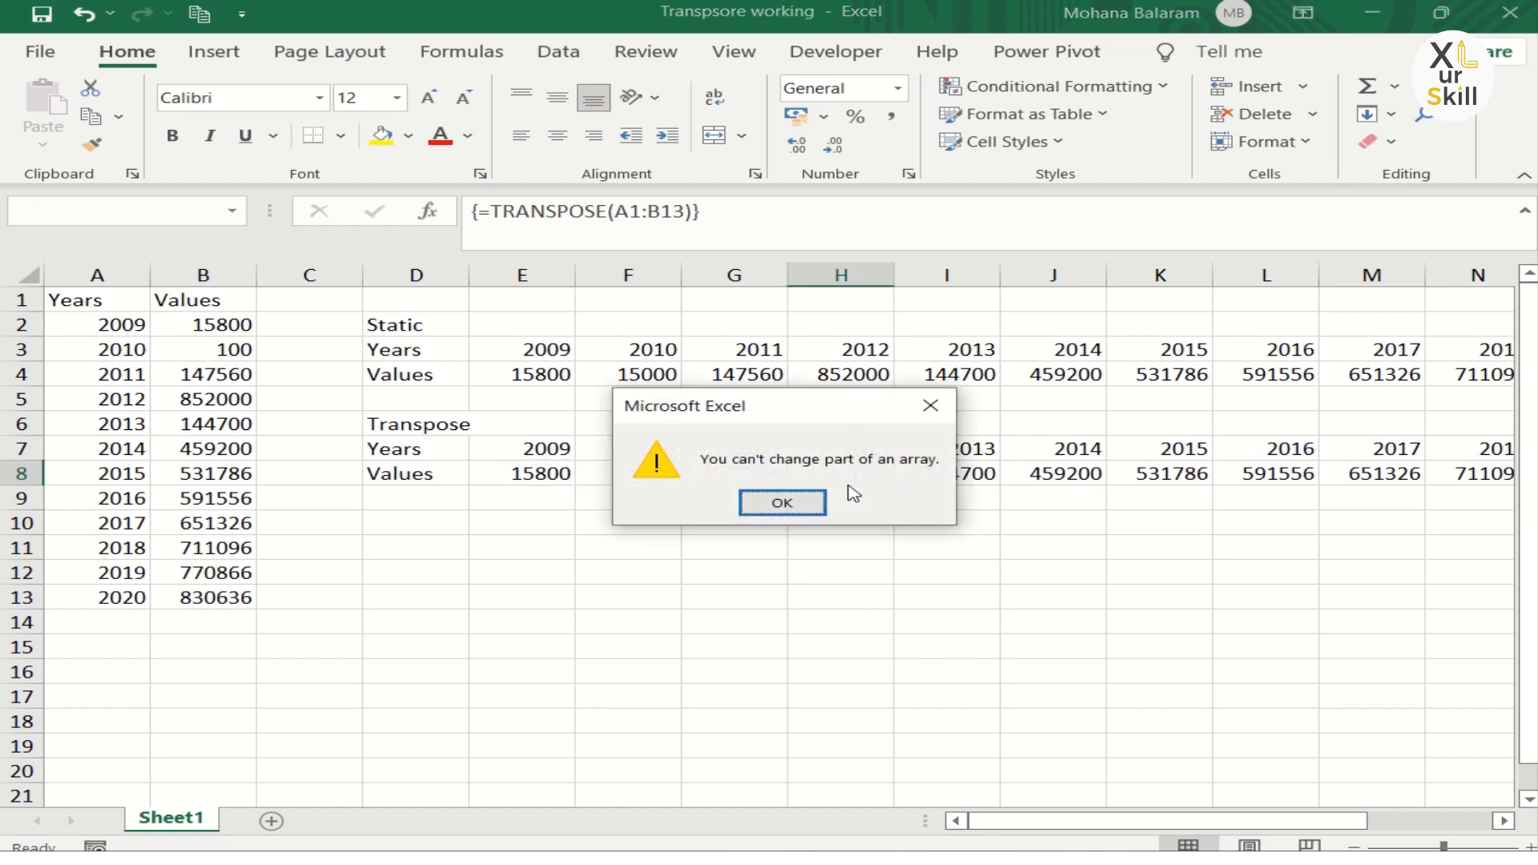
key("Return")
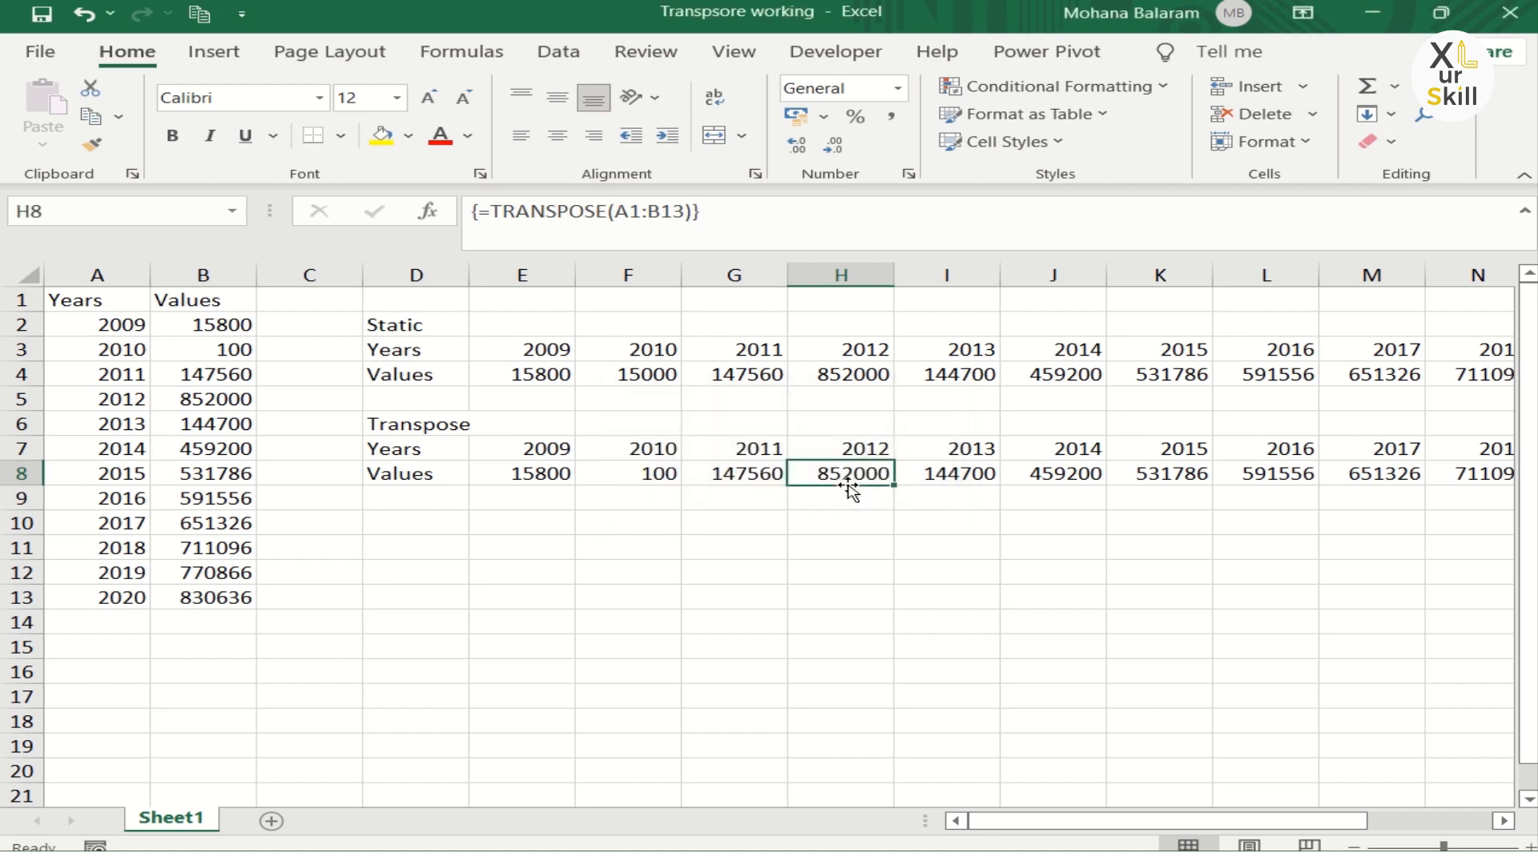
left_click(432, 454)
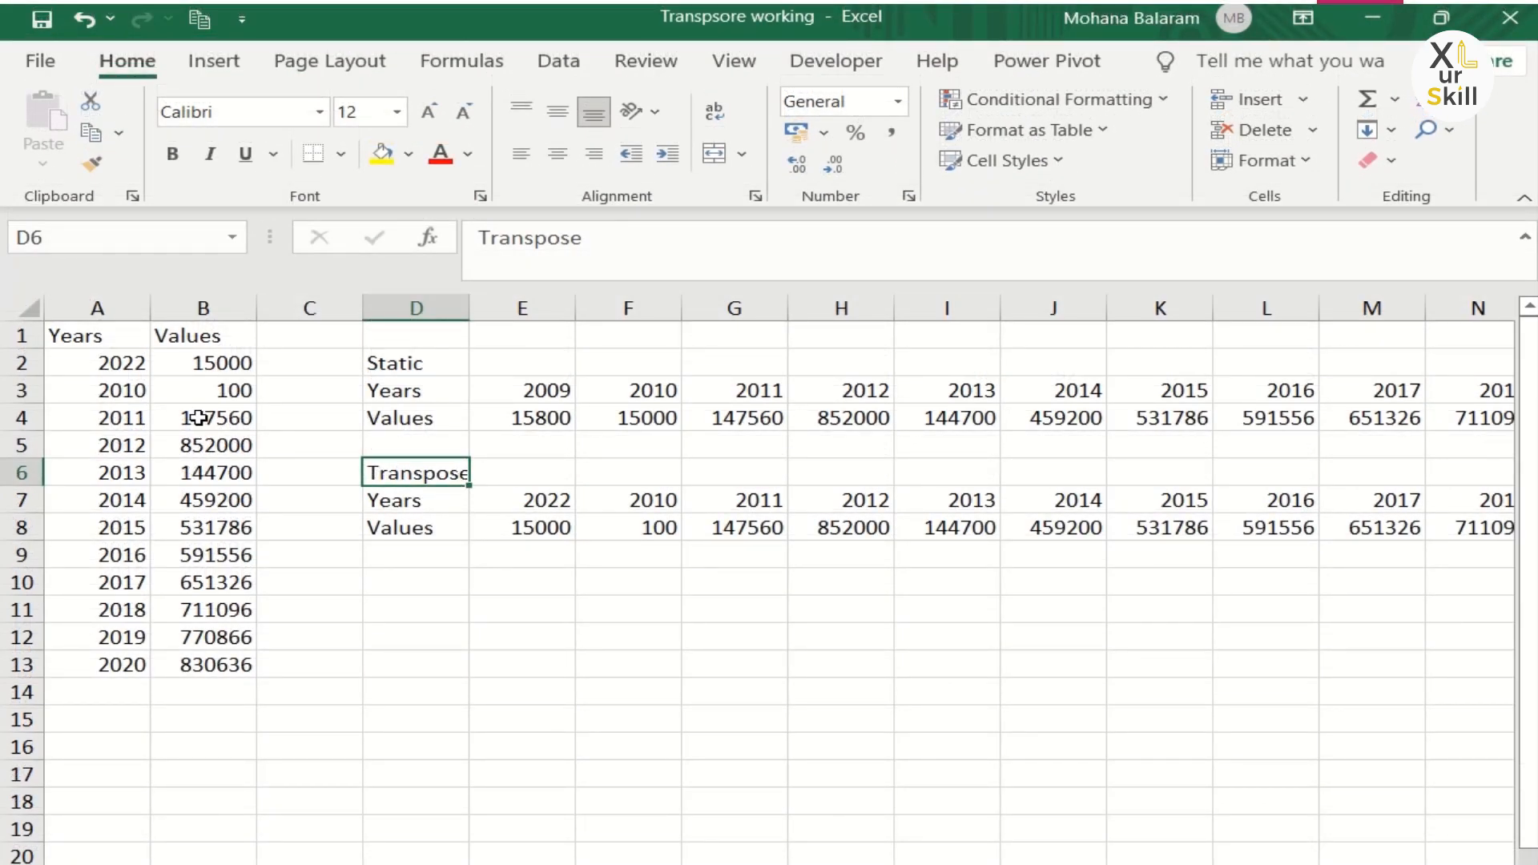
Step: Change the value in cell B3 to 10000
left_click(212, 364)
left_click(225, 404)
left_click(211, 390)
type("10000")
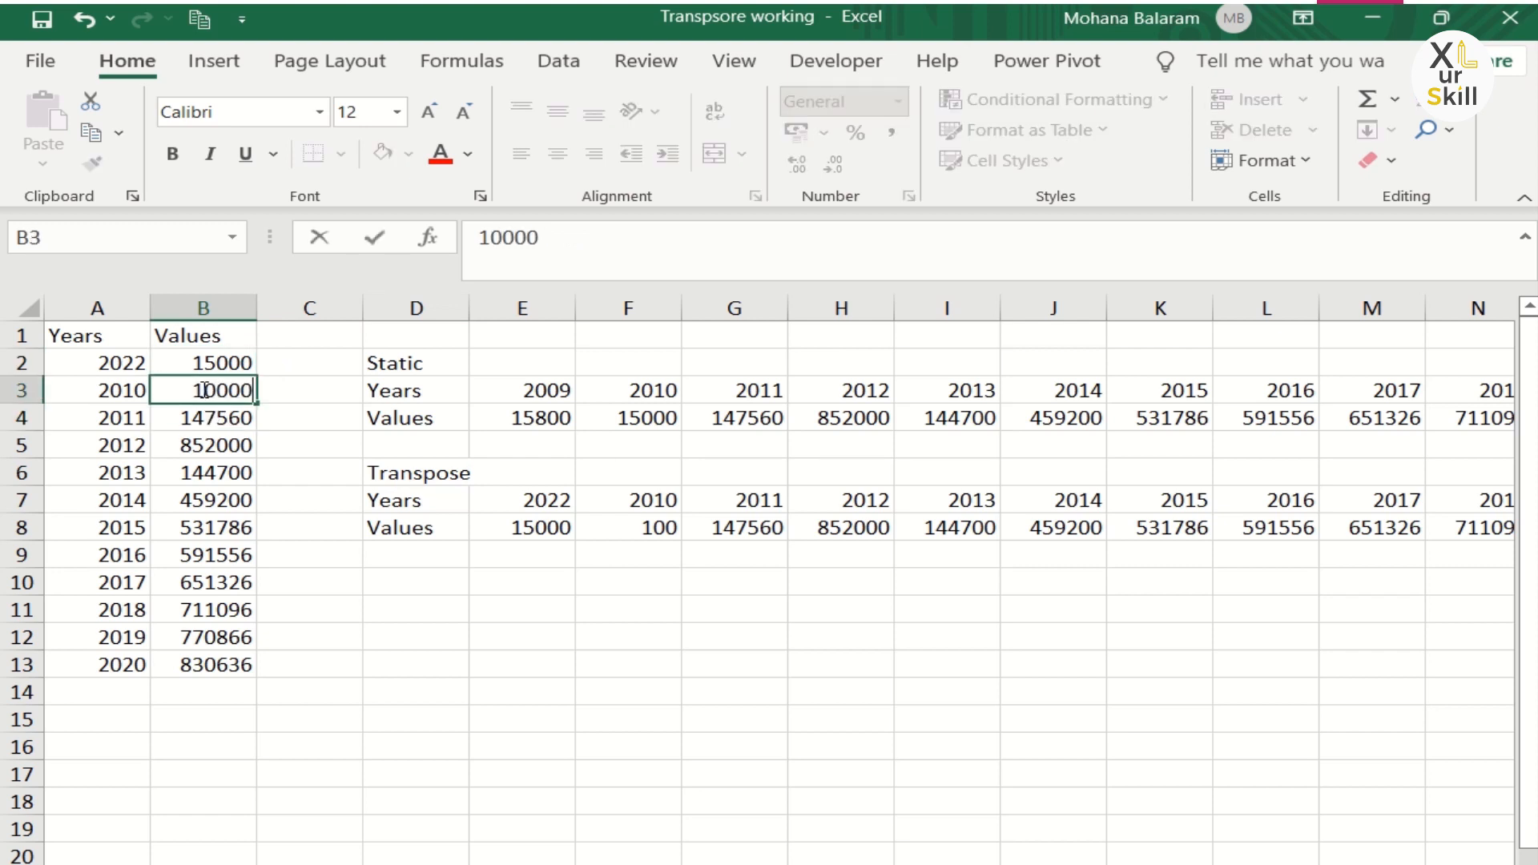
key("Return")
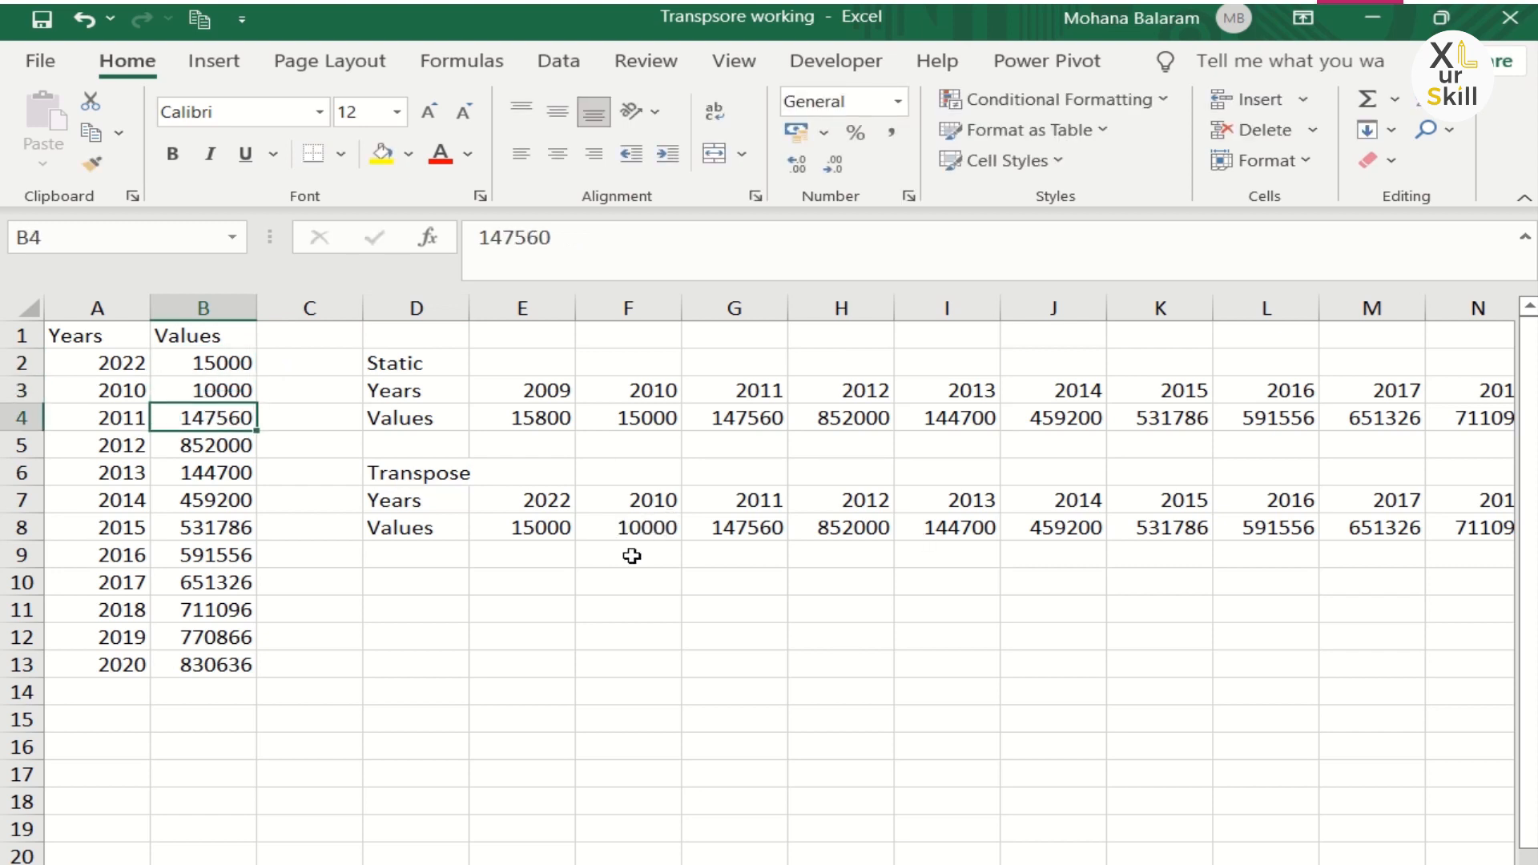
Step: Enter the label Cell Ref in cell D10
left_click(433, 579)
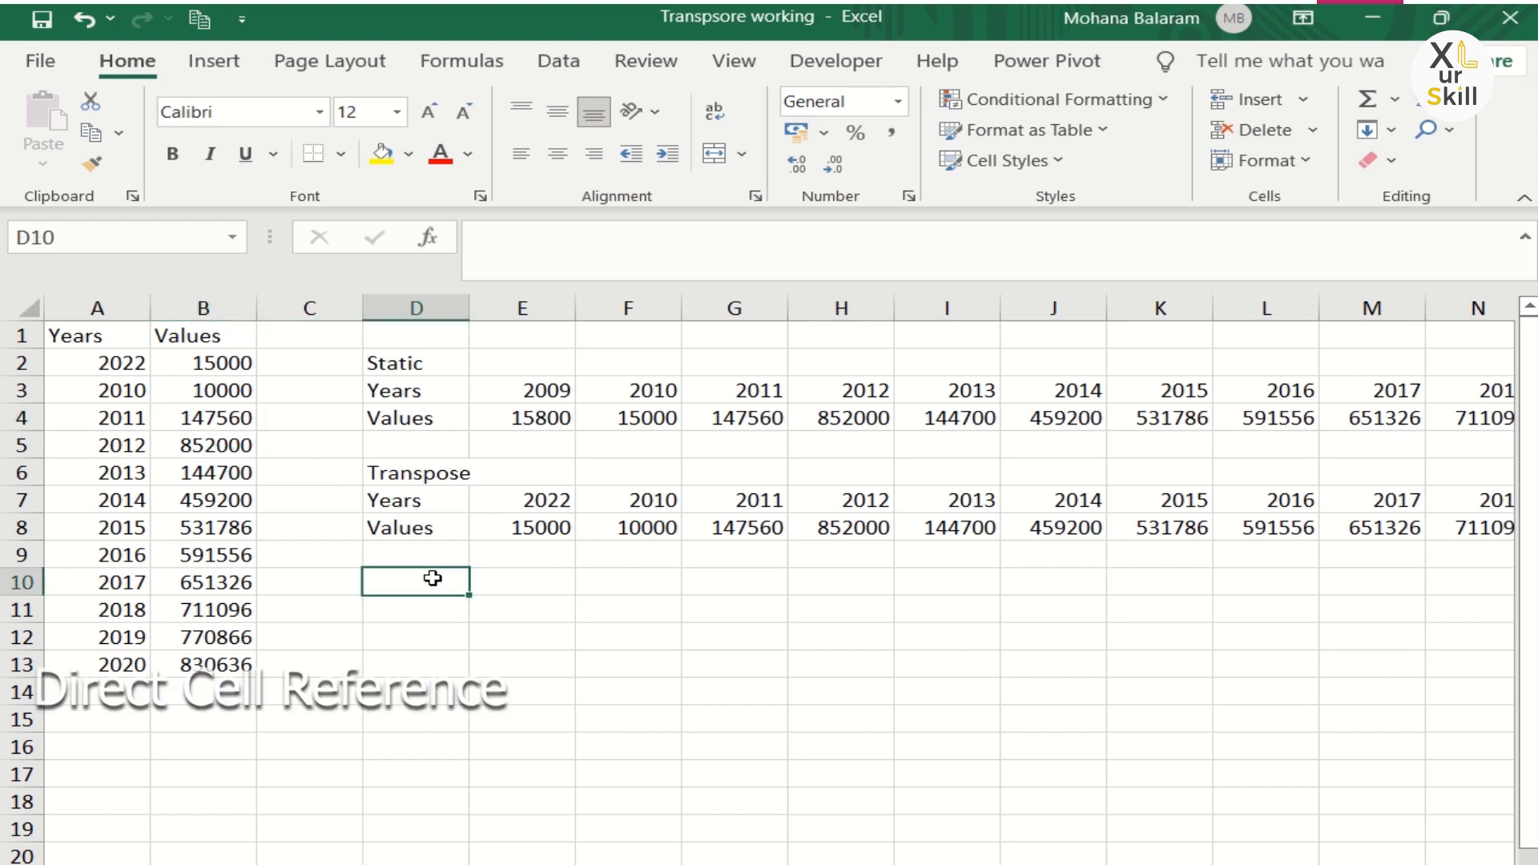
type("Cell Re")
key("Return")
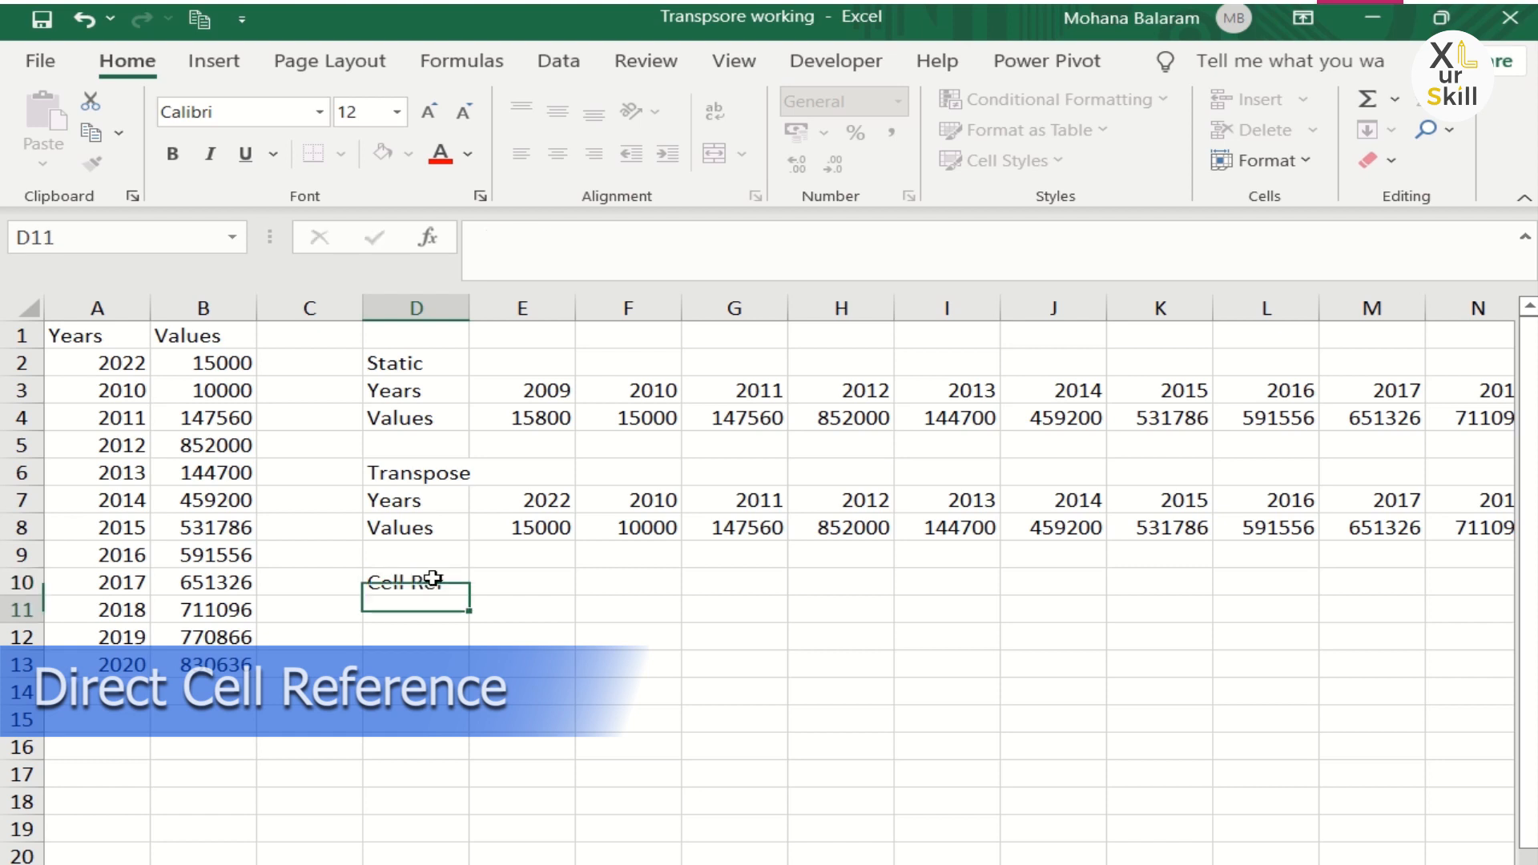
Step: Enter formulas in D11 and D12 that reference the Years and Values header cells A1 and B1
type("=")
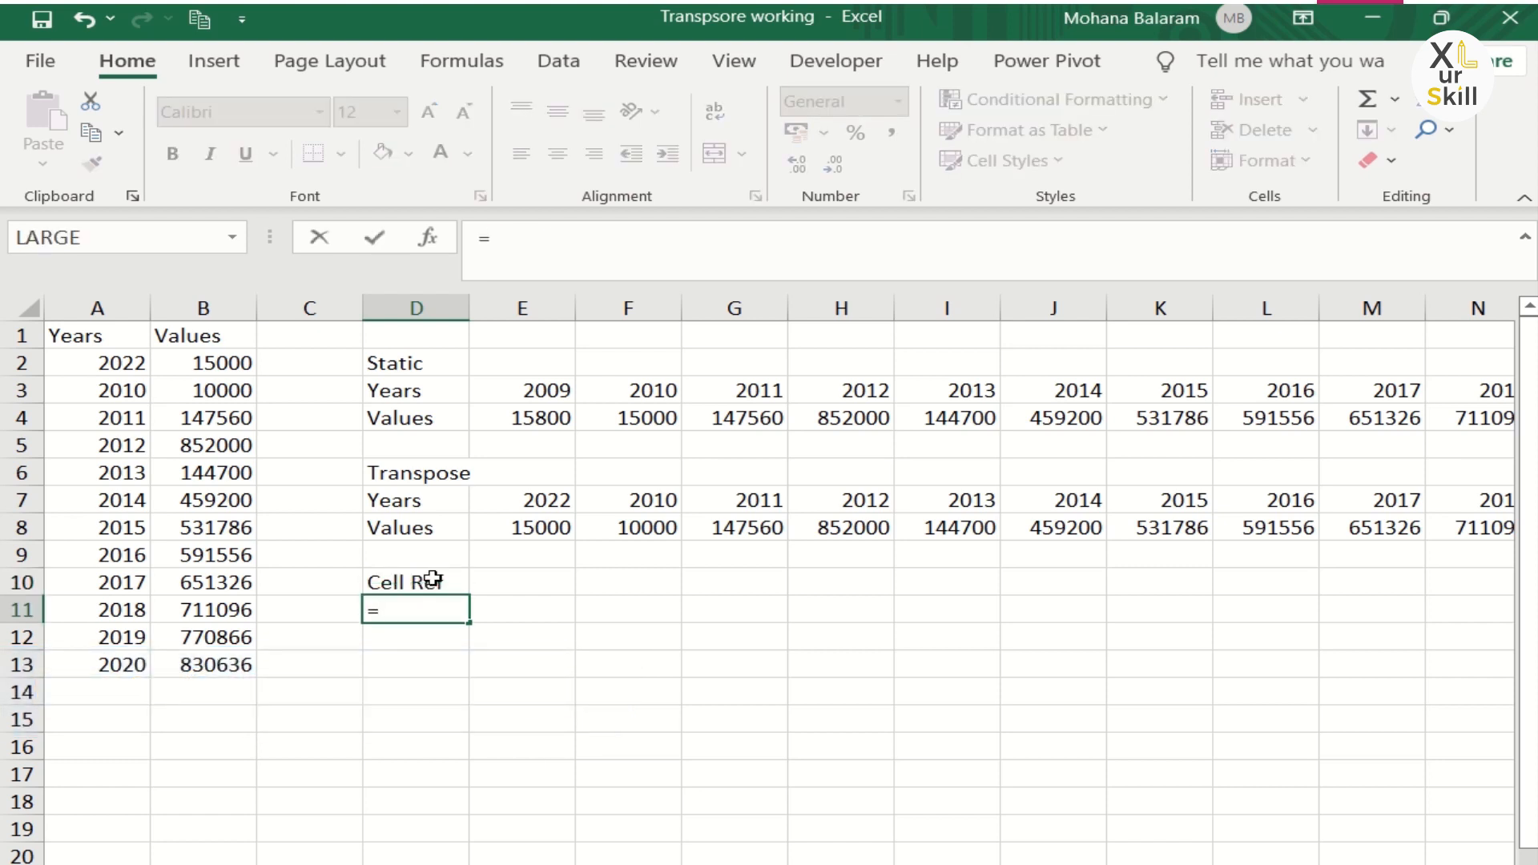
left_click(65, 340)
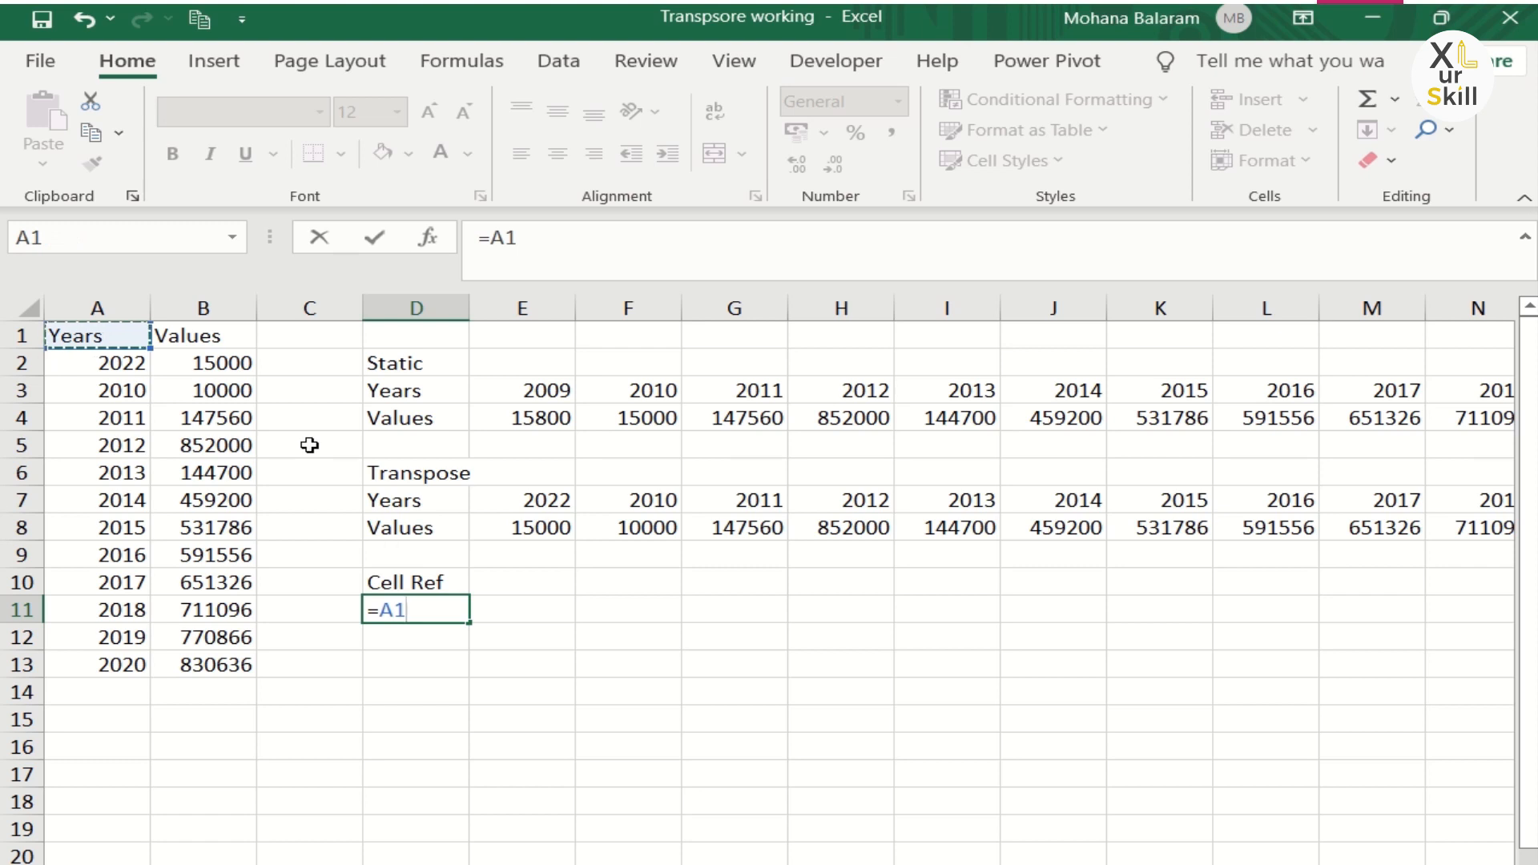
key("Return")
type("=")
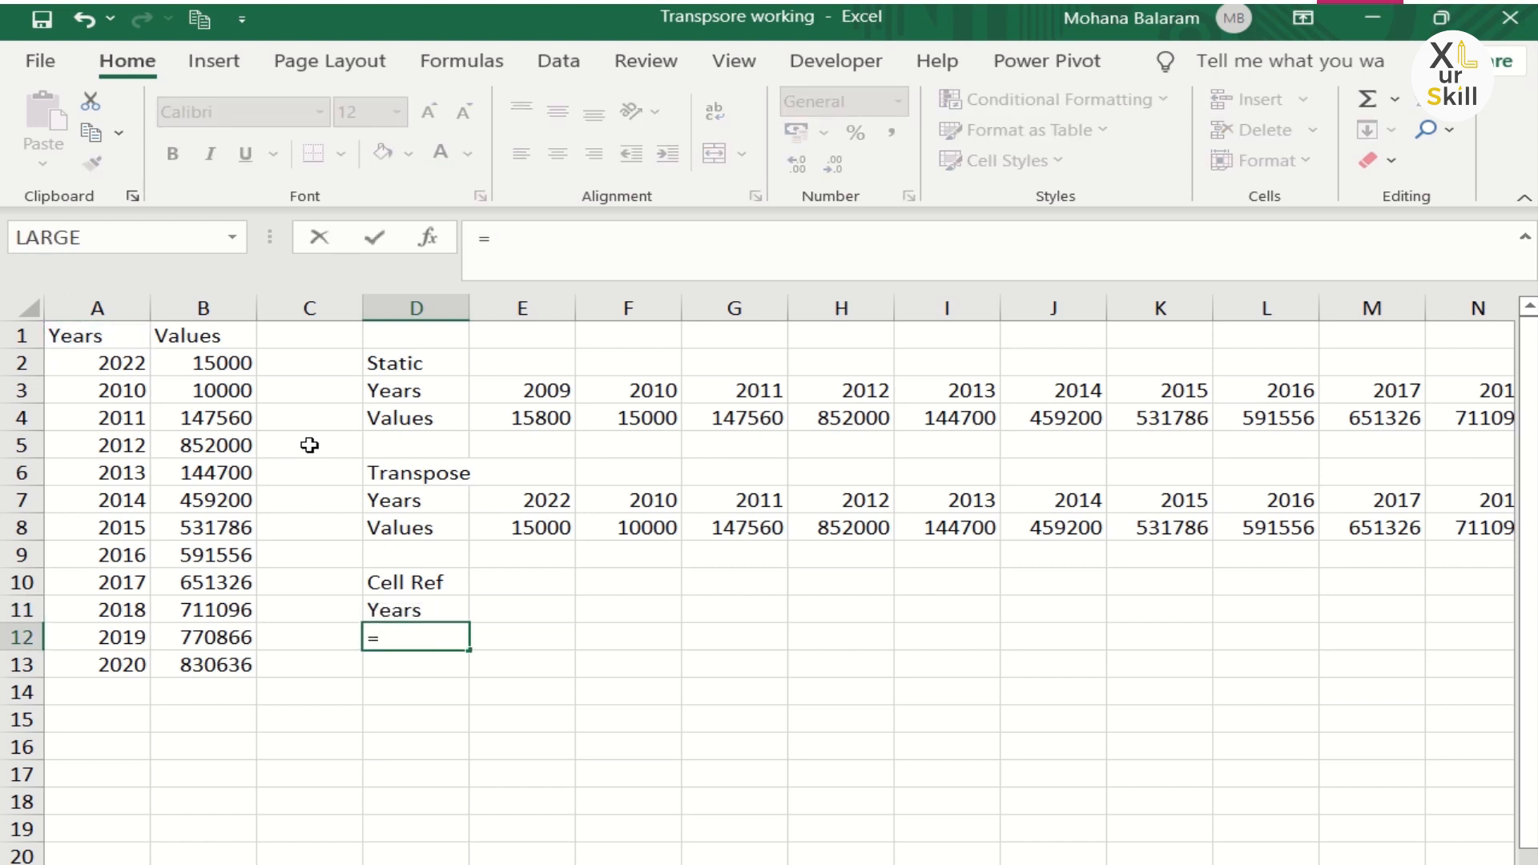
left_click(211, 342)
key("Return")
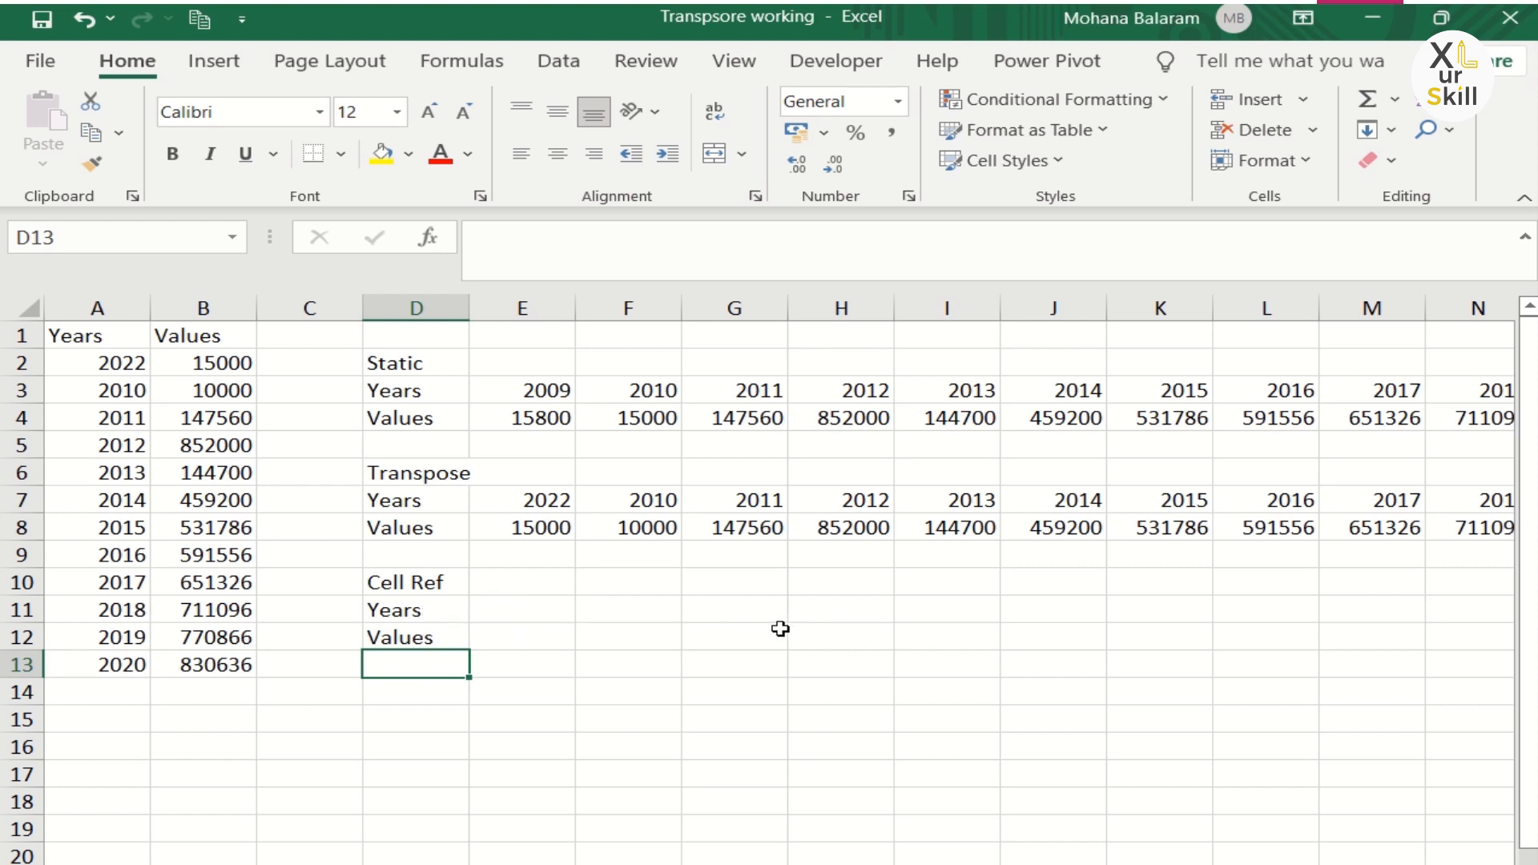
left_click(443, 609)
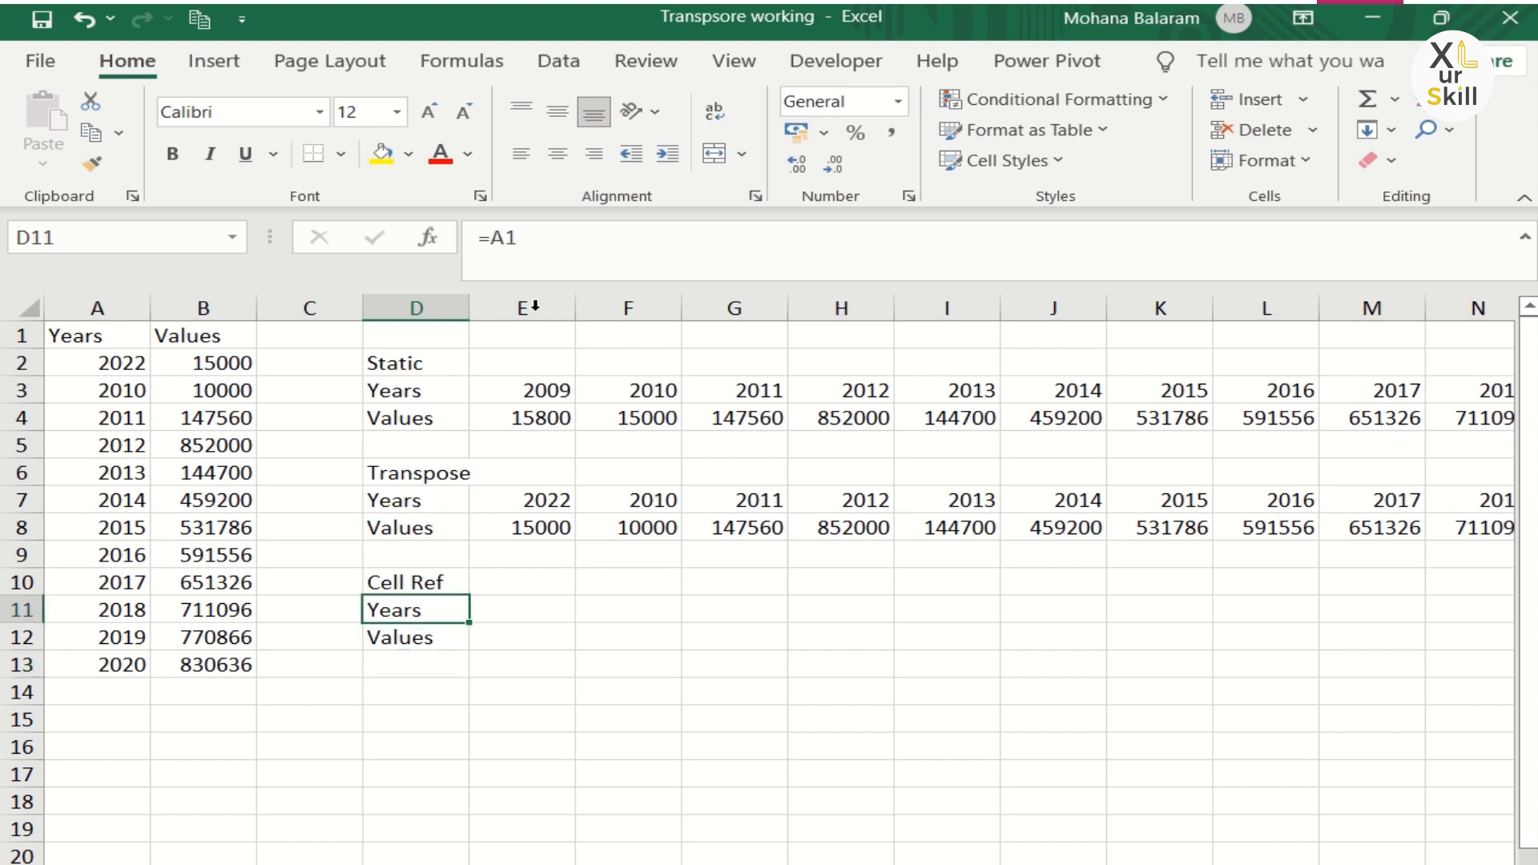
mouse_move(506, 240)
left_mouse_down()
mouse_move(478, 240)
mouse_move(530, 240)
left_mouse_up()
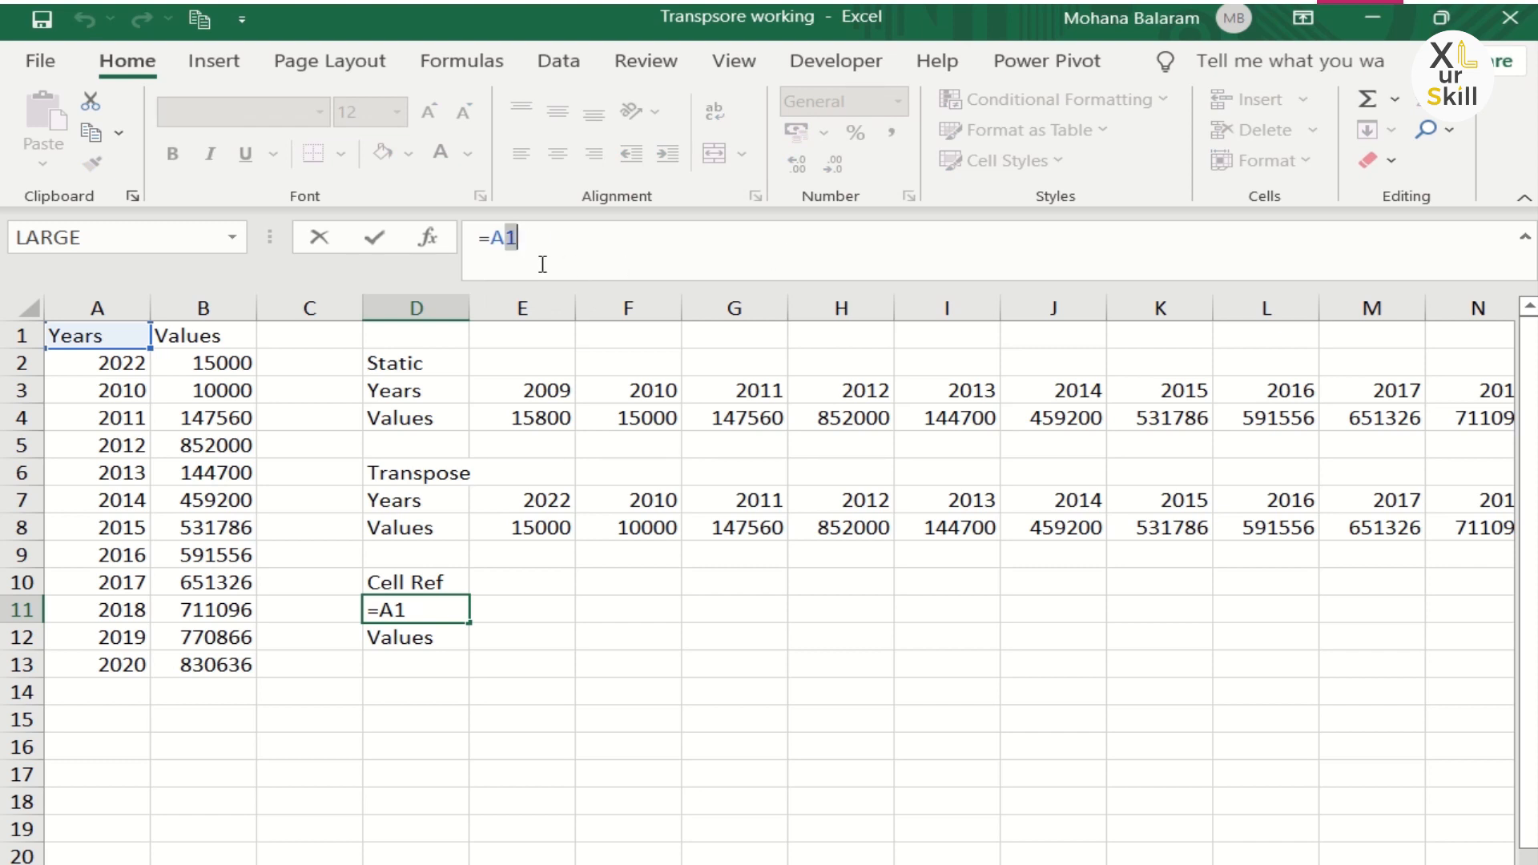
left_click_drag(490, 240, 478, 240)
type("XUS")
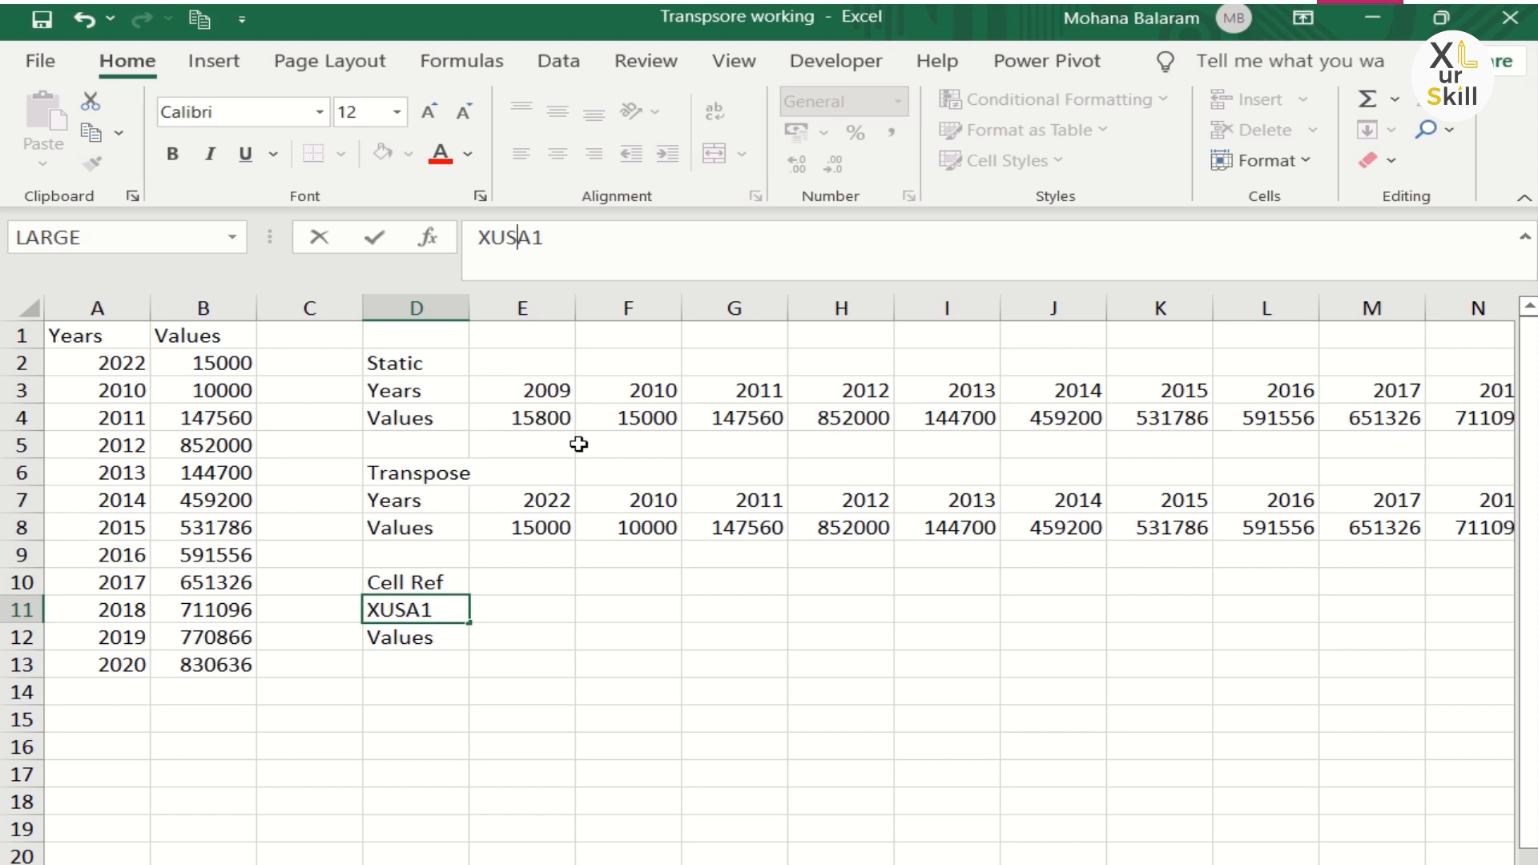
left_click_drag(533, 240, 547, 240)
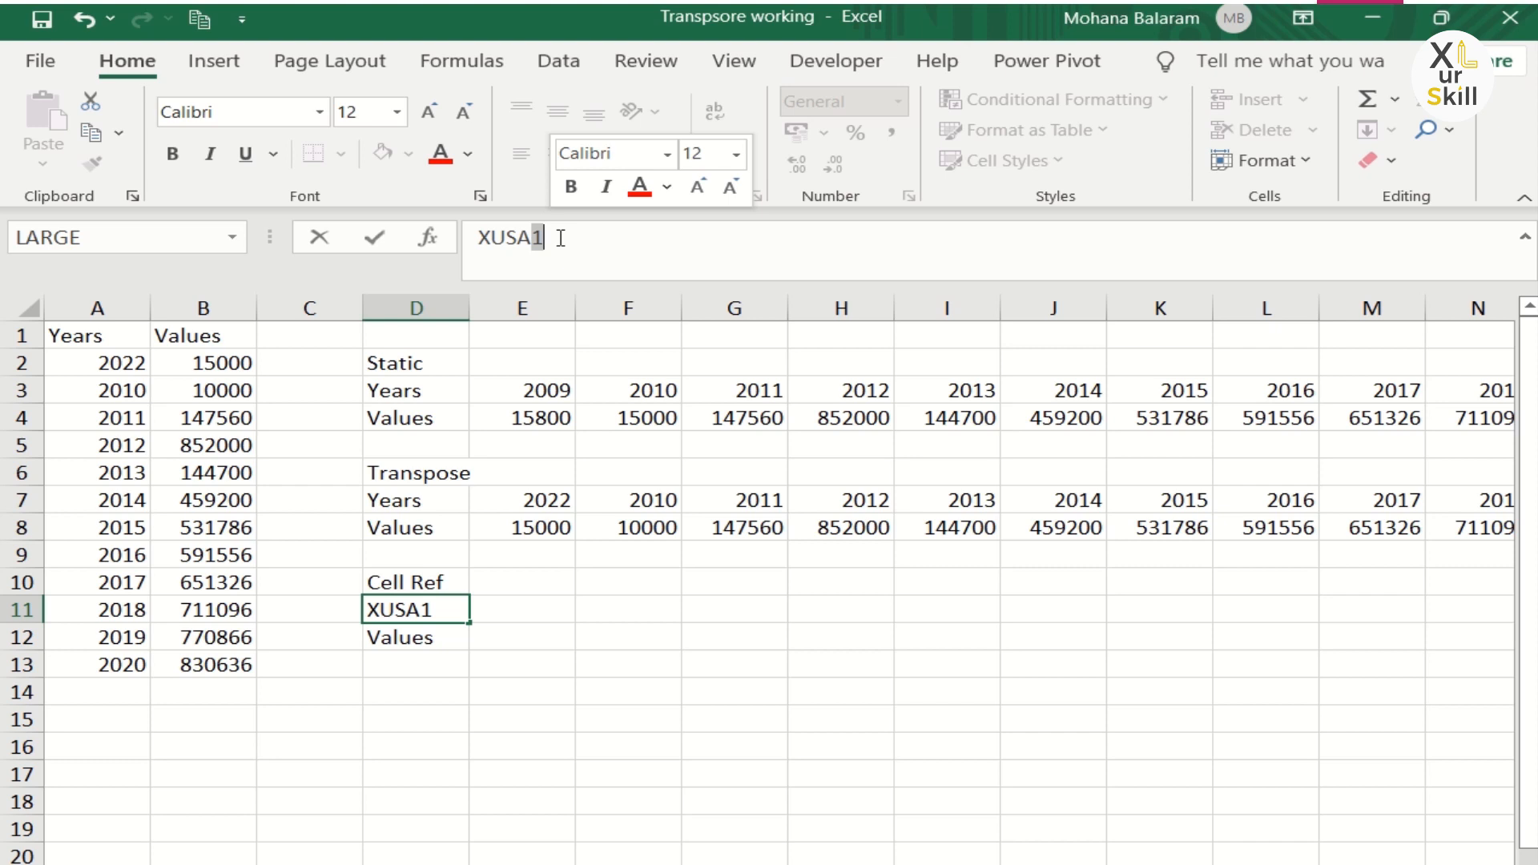
mouse_move(529, 239)
left_mouse_down()
mouse_move(476, 236)
mouse_move(548, 239)
left_mouse_up()
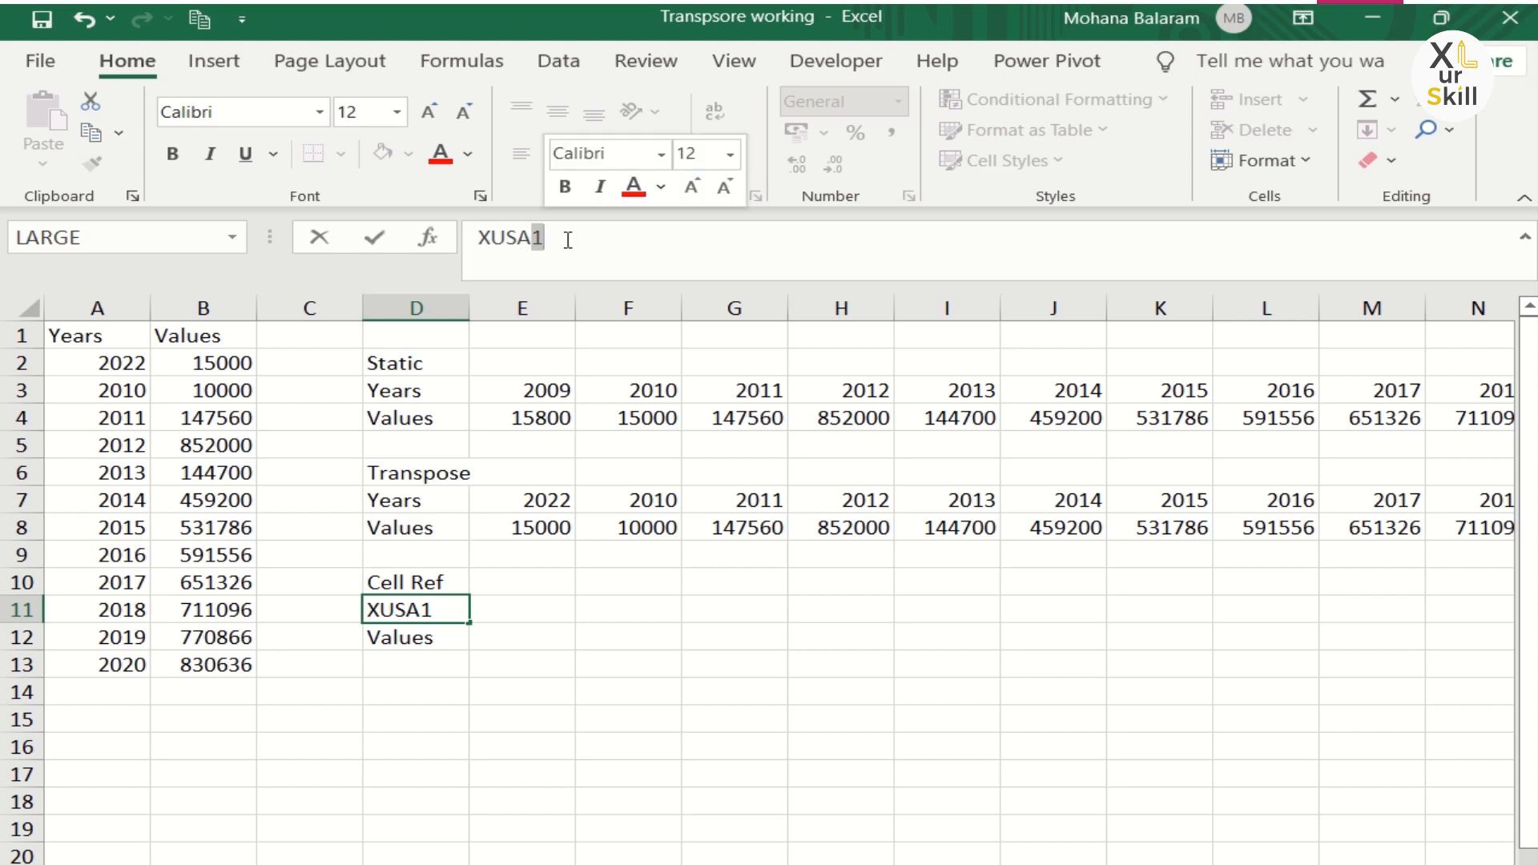
key("Escape")
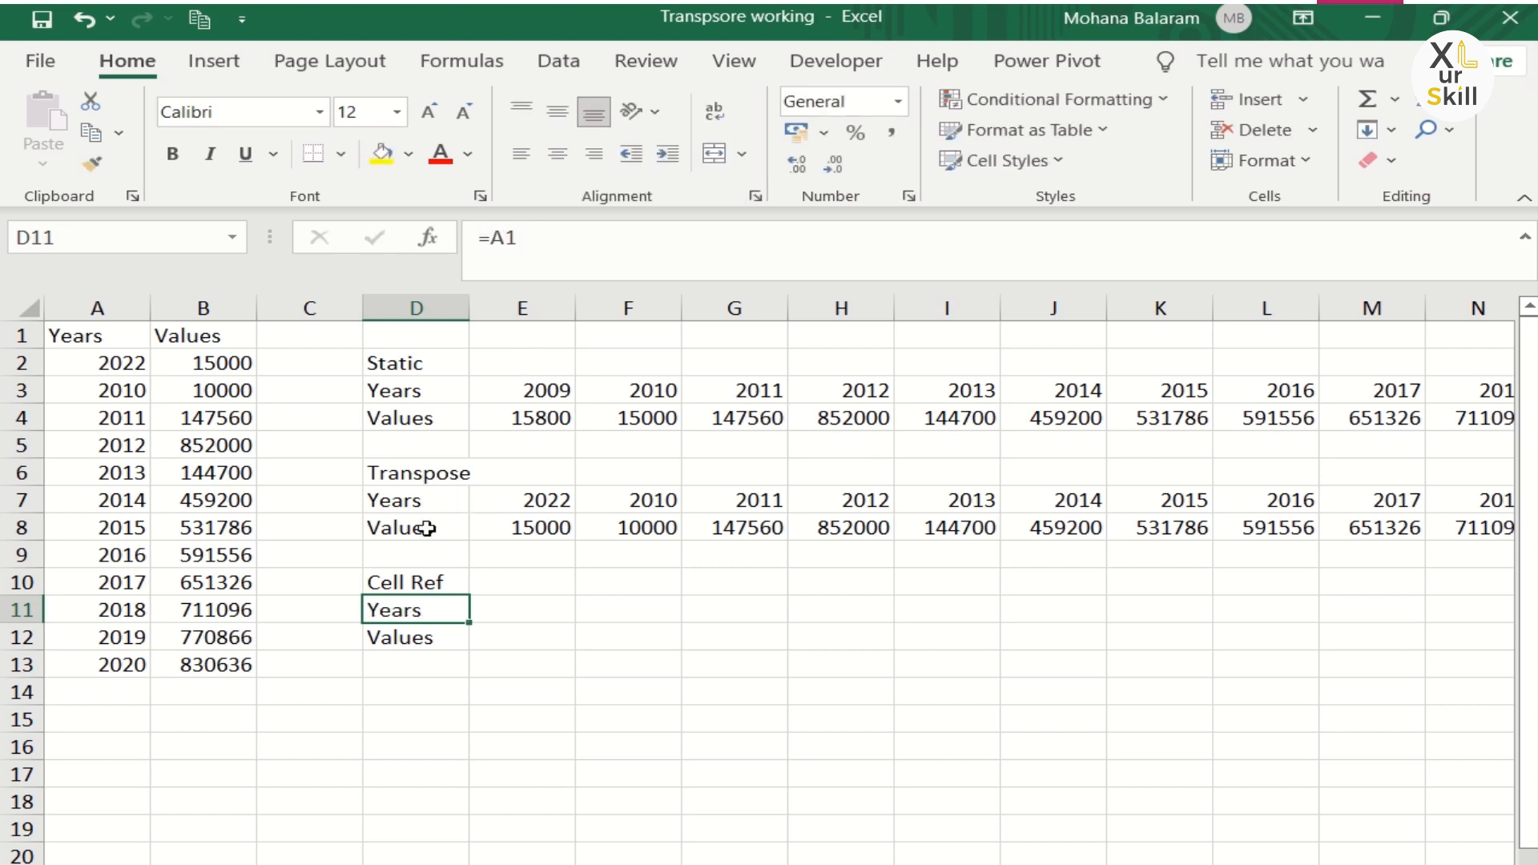
Step: Replace the leading equals sign with XUS in D11 and D12, turning them into the text XUSA1 and XUSB1
left_click(503, 237)
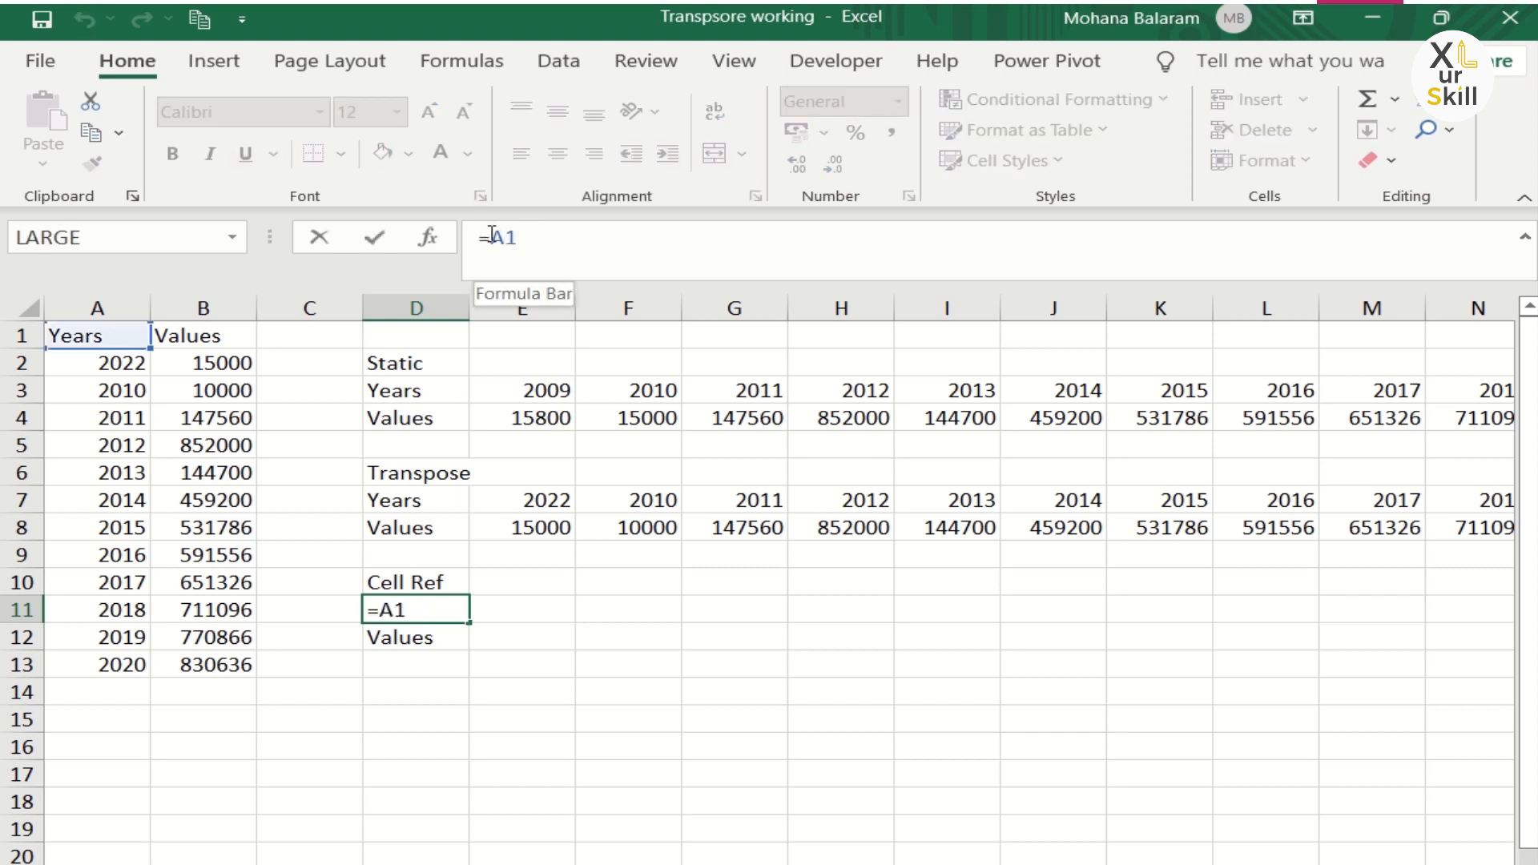
type("XUS")
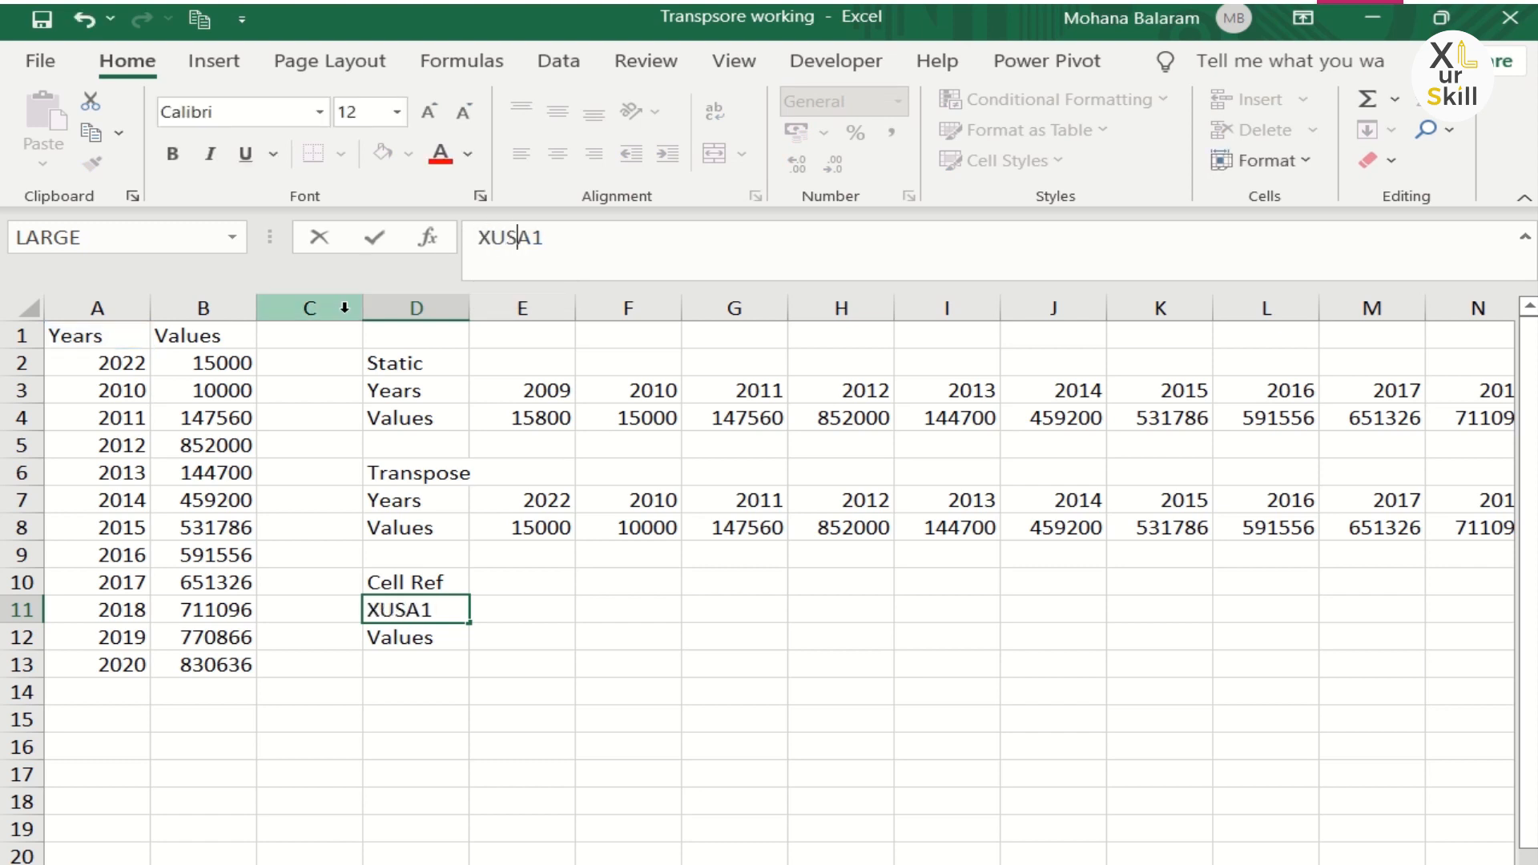
key("Return")
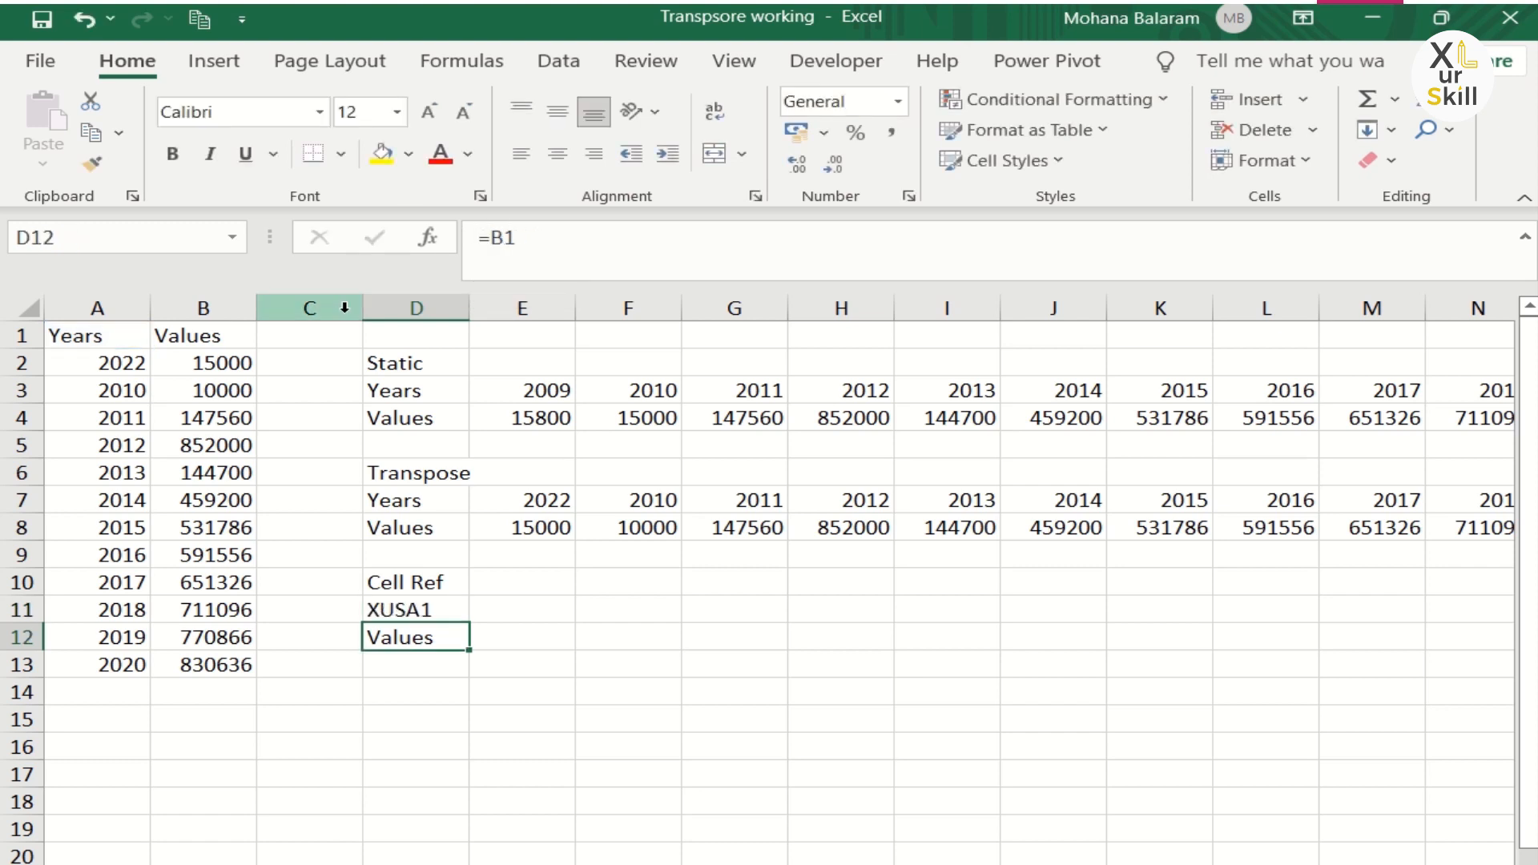
left_click(509, 235)
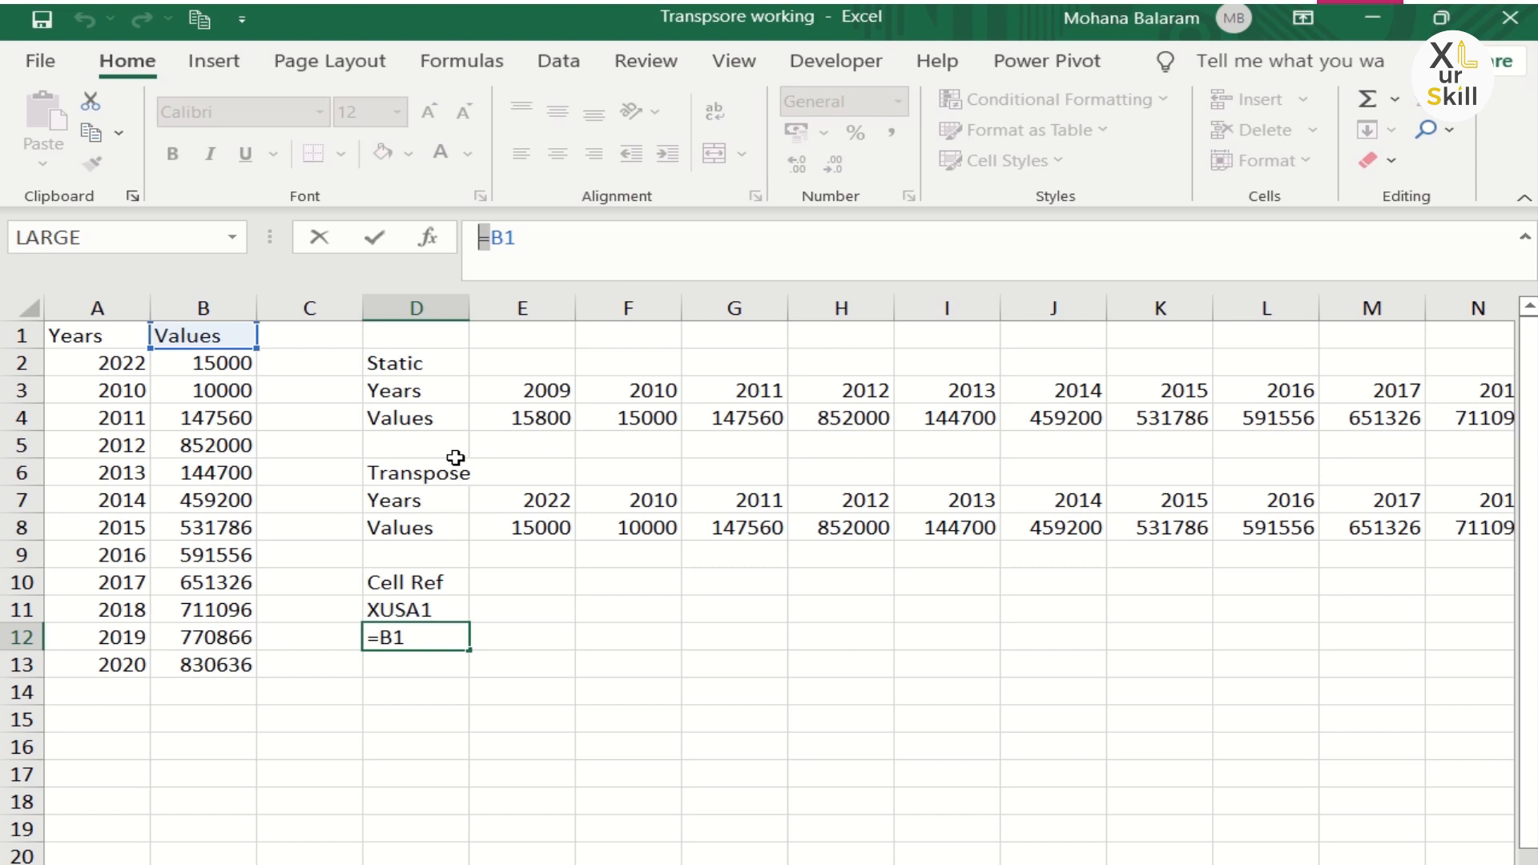
type("XUS")
key("Return")
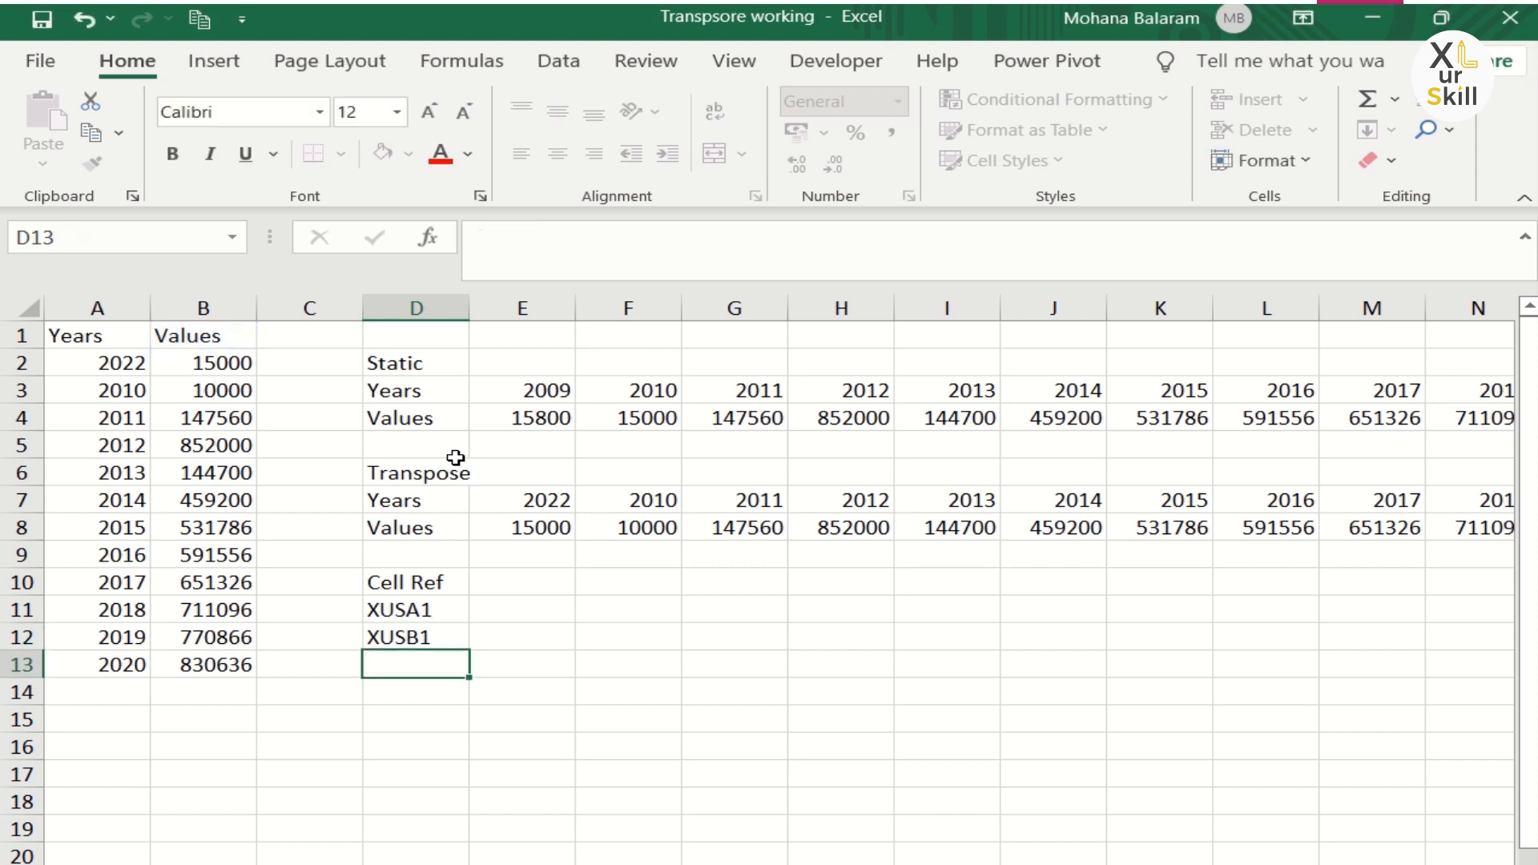
Step: Fill D11:D12 across to column P to extend the XUS text references through row 13 of the source
left_click_drag(432, 612, 1177, 648)
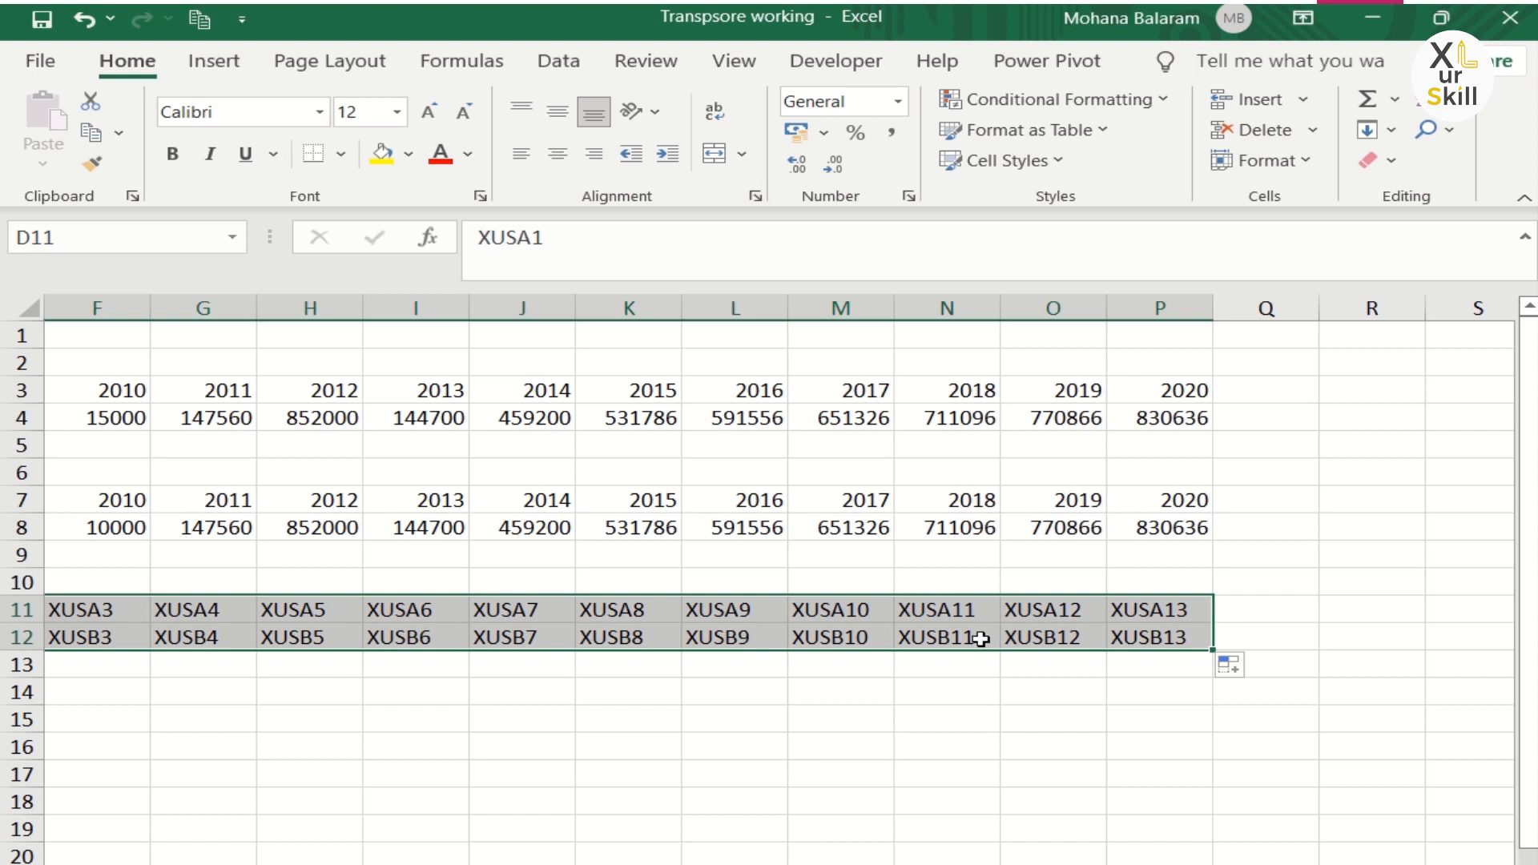
scroll(769, 560, "left", 3)
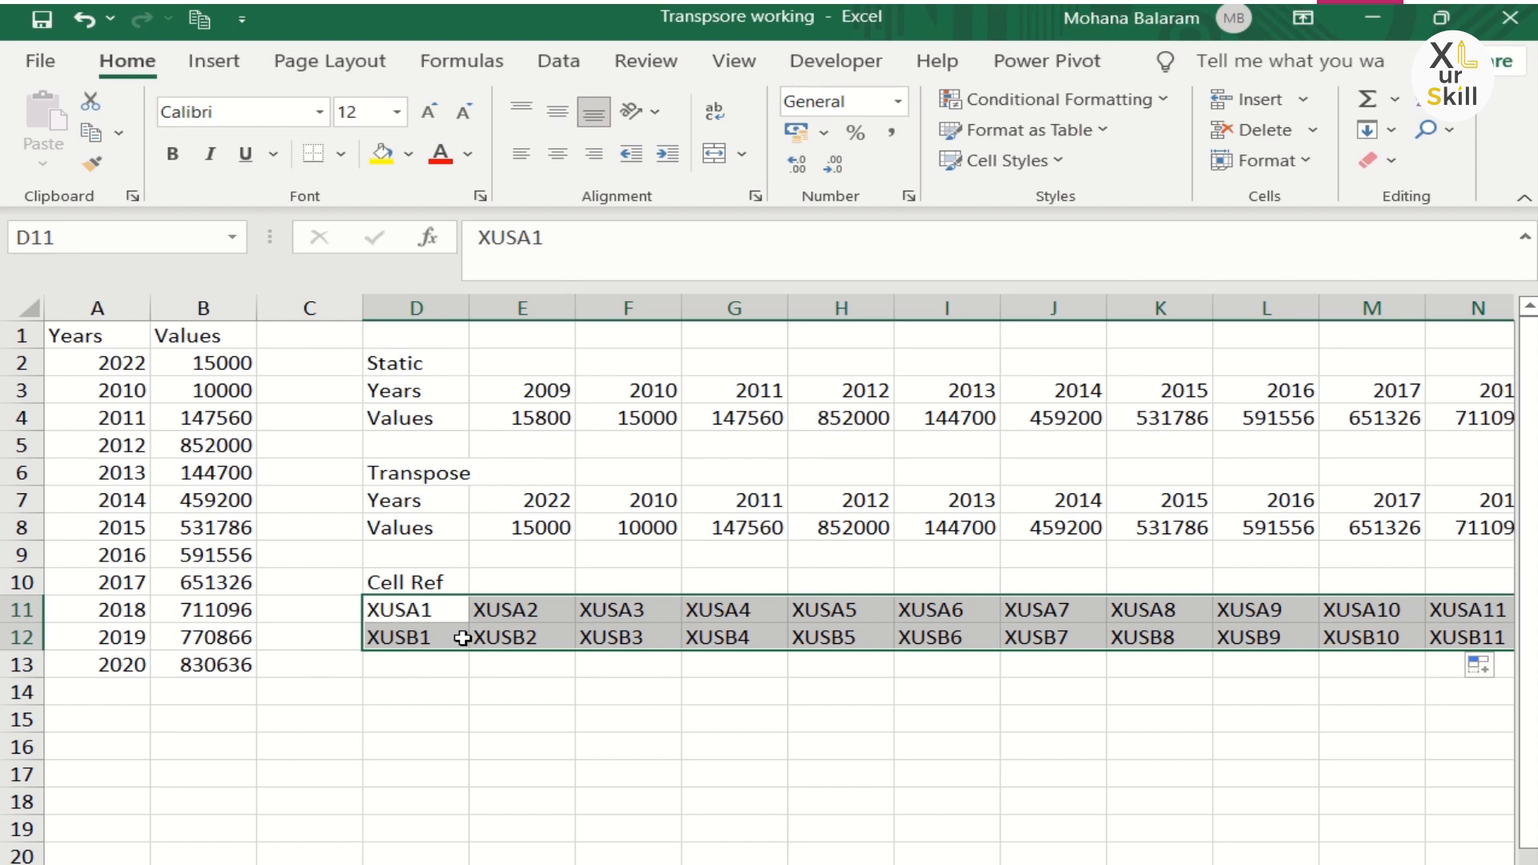
Step: Use Find and Replace to replace all XUS with = in the selected range, turning the text back into cell references
key("ctrl+h")
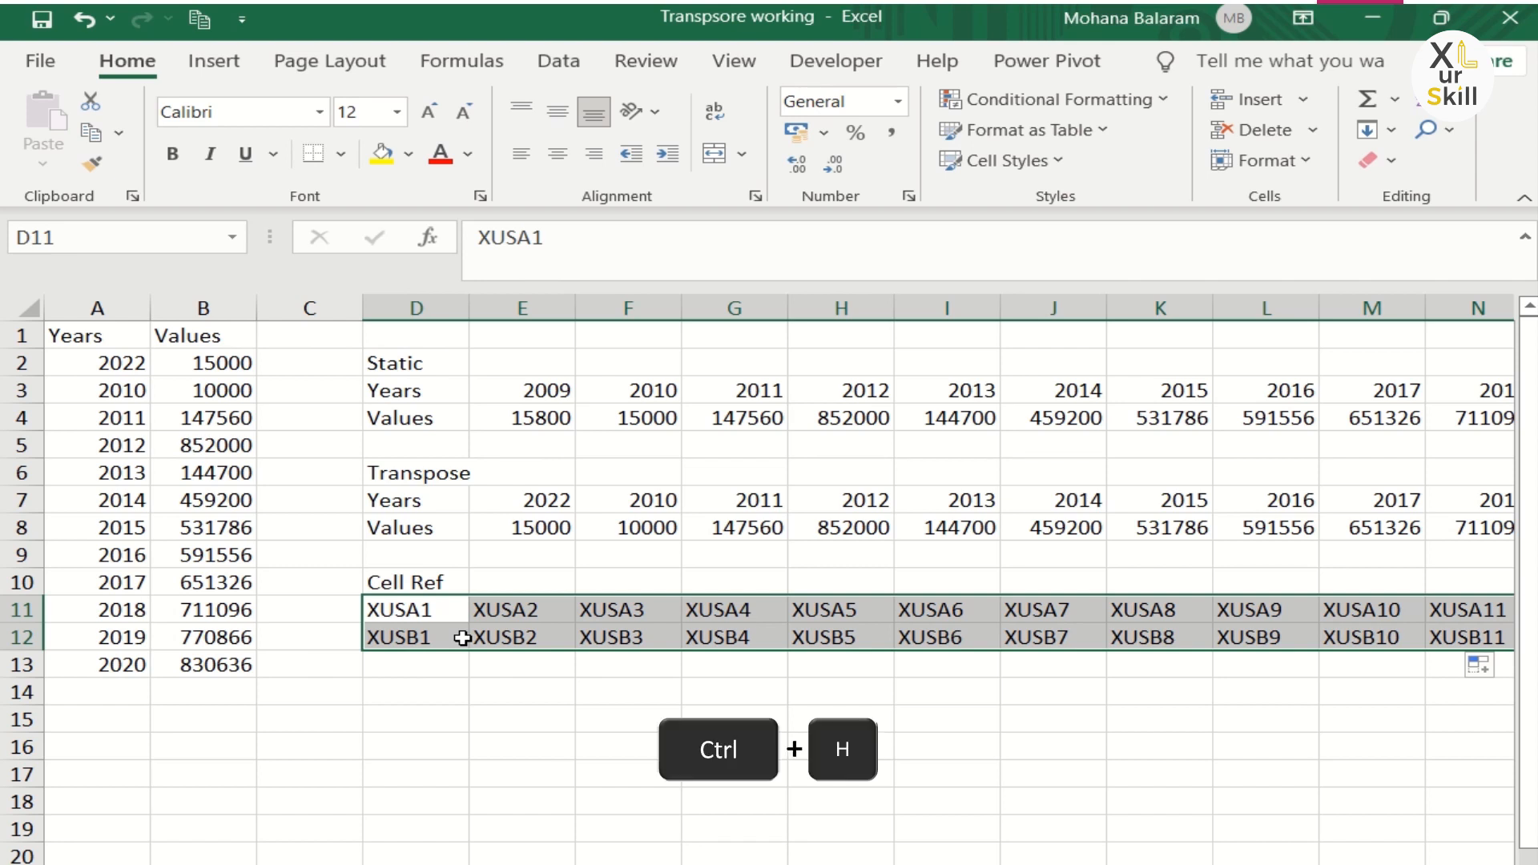
left_click(656, 508)
type("XUS")
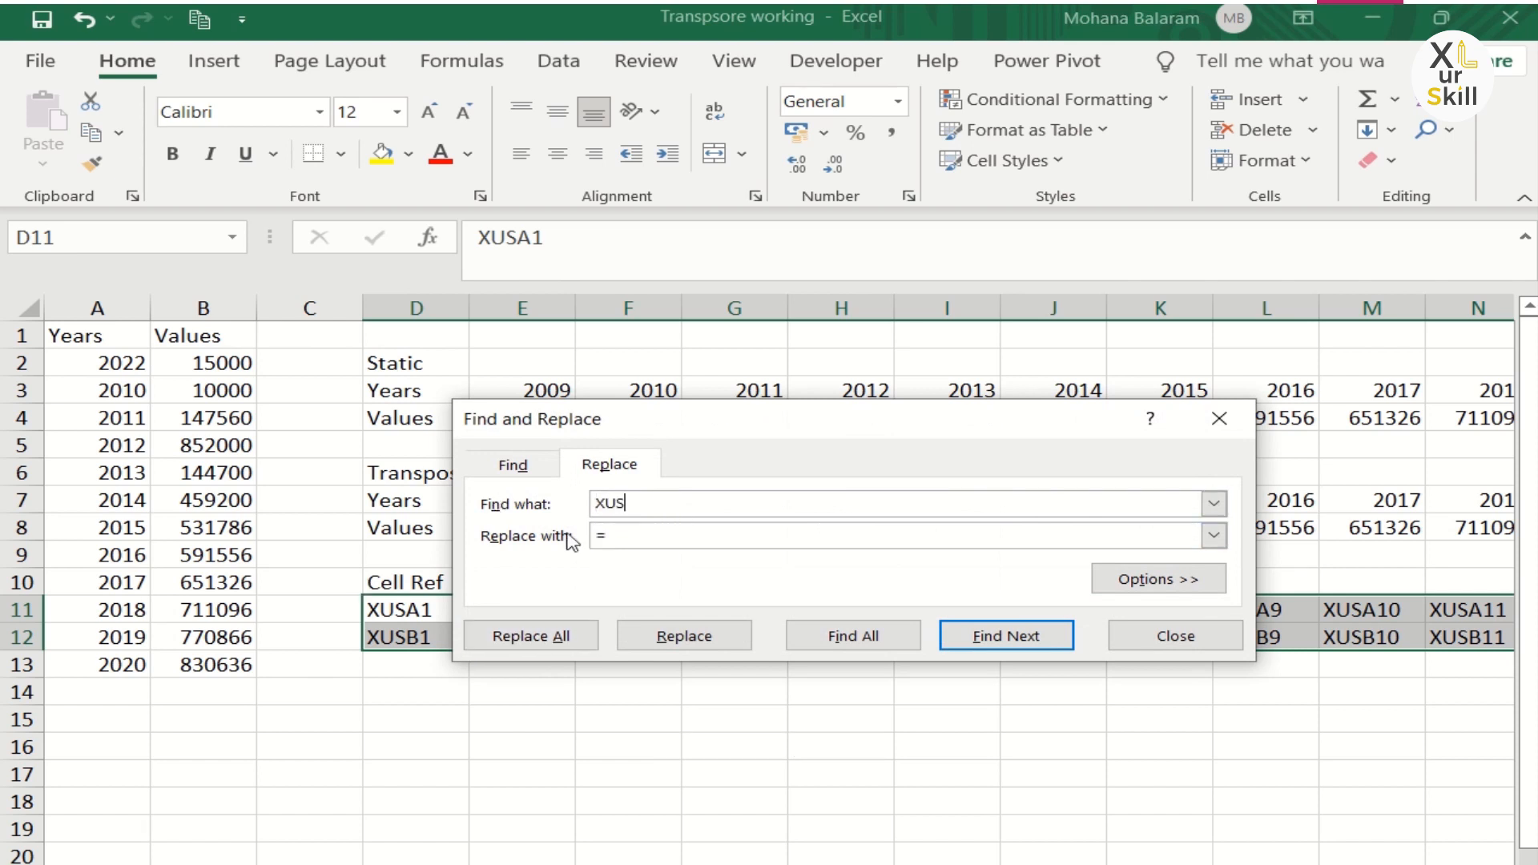
left_click(522, 638)
left_click(798, 555)
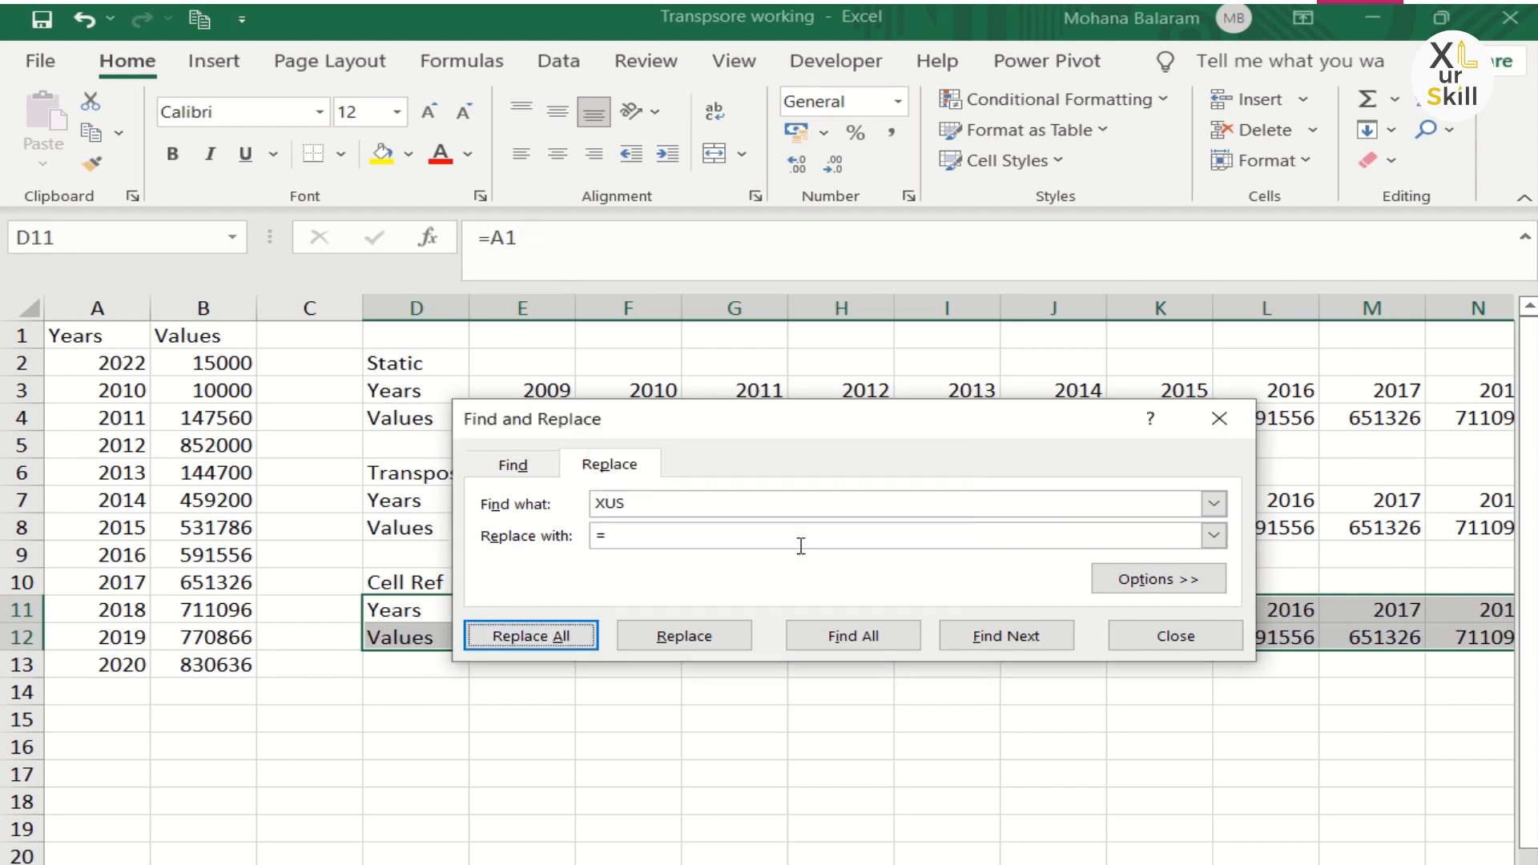
left_click(1219, 418)
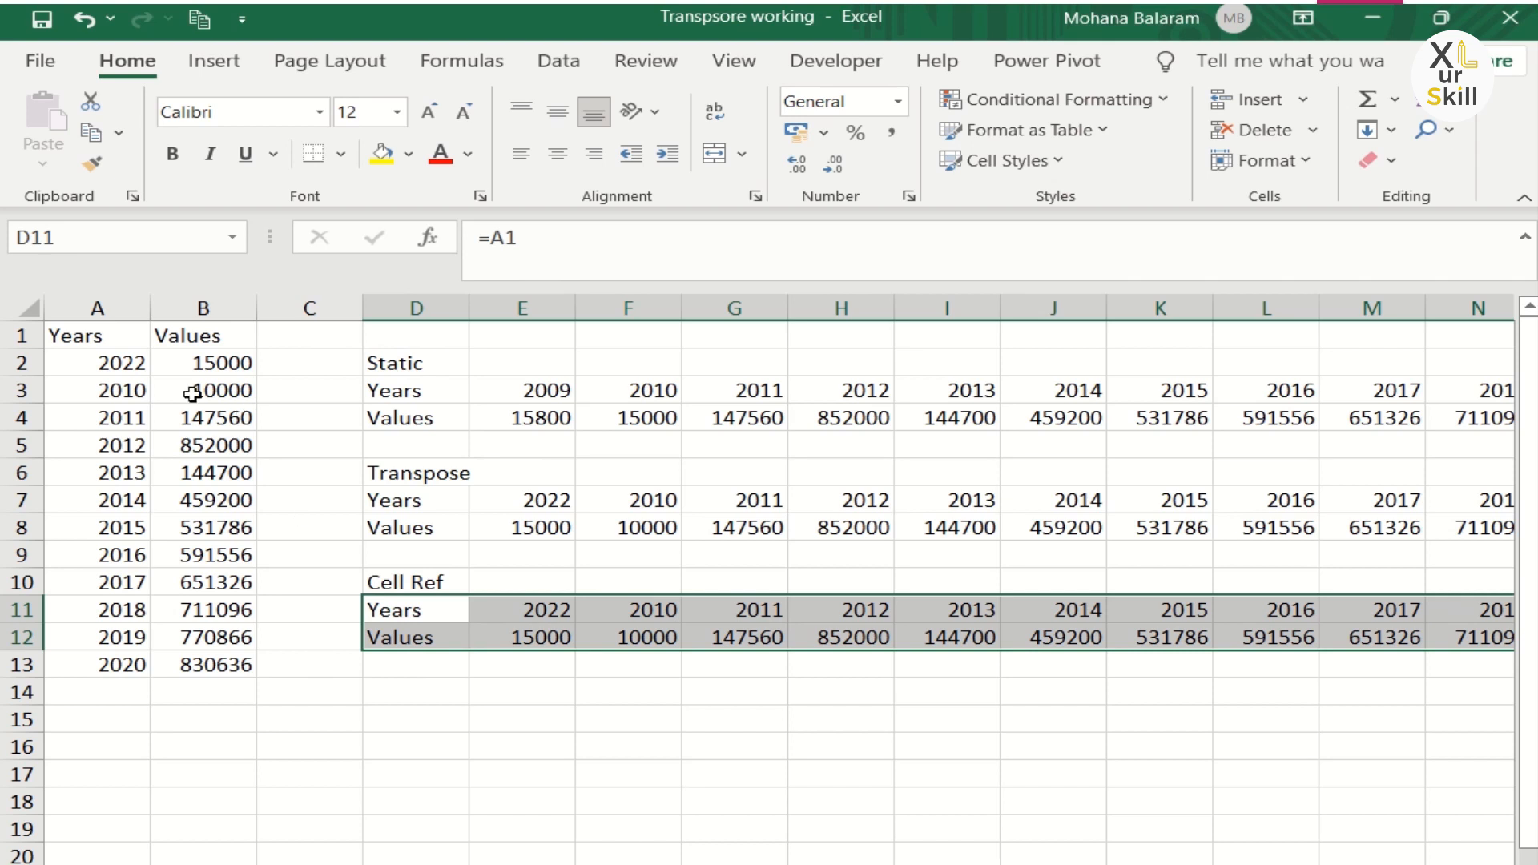
Step: Set cell B2 to 1000 and inspect the formulas in cells D7 and D11
left_click(132, 383)
left_click(118, 369)
left_click(158, 365)
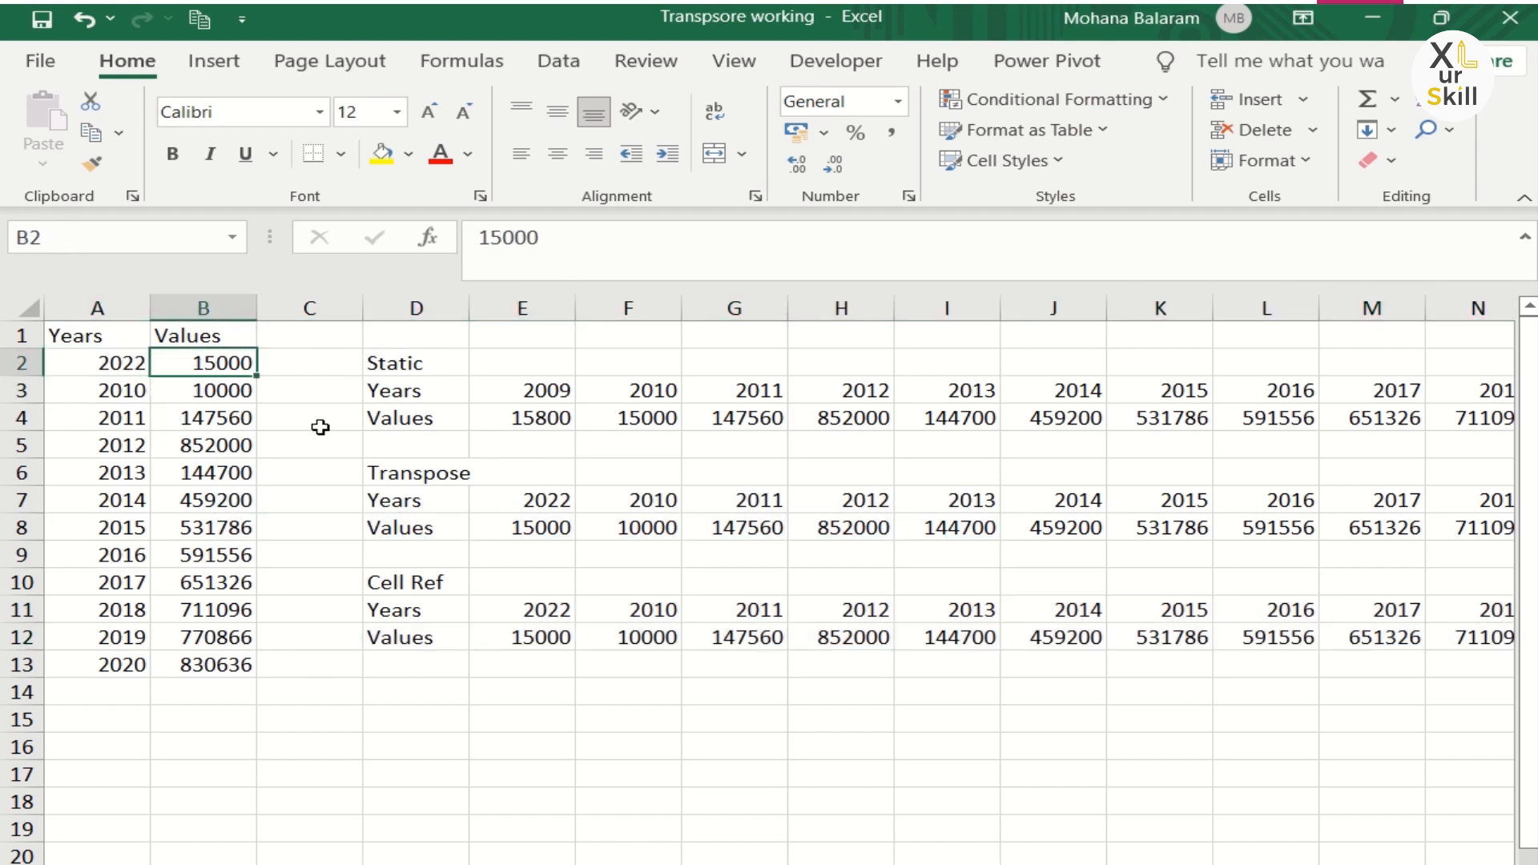
type("1000")
key("Return")
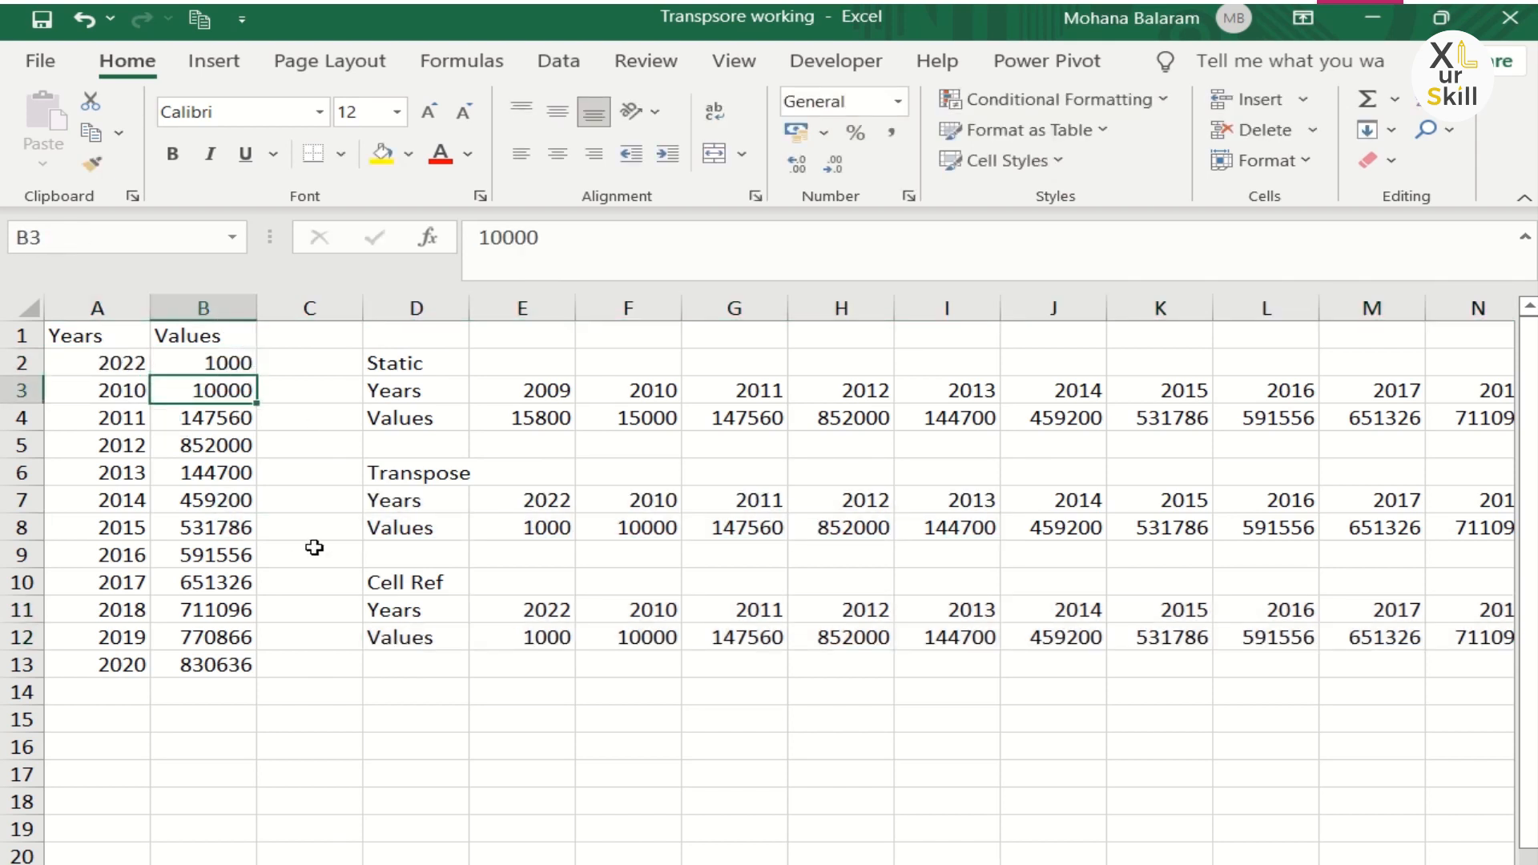
left_click(410, 504)
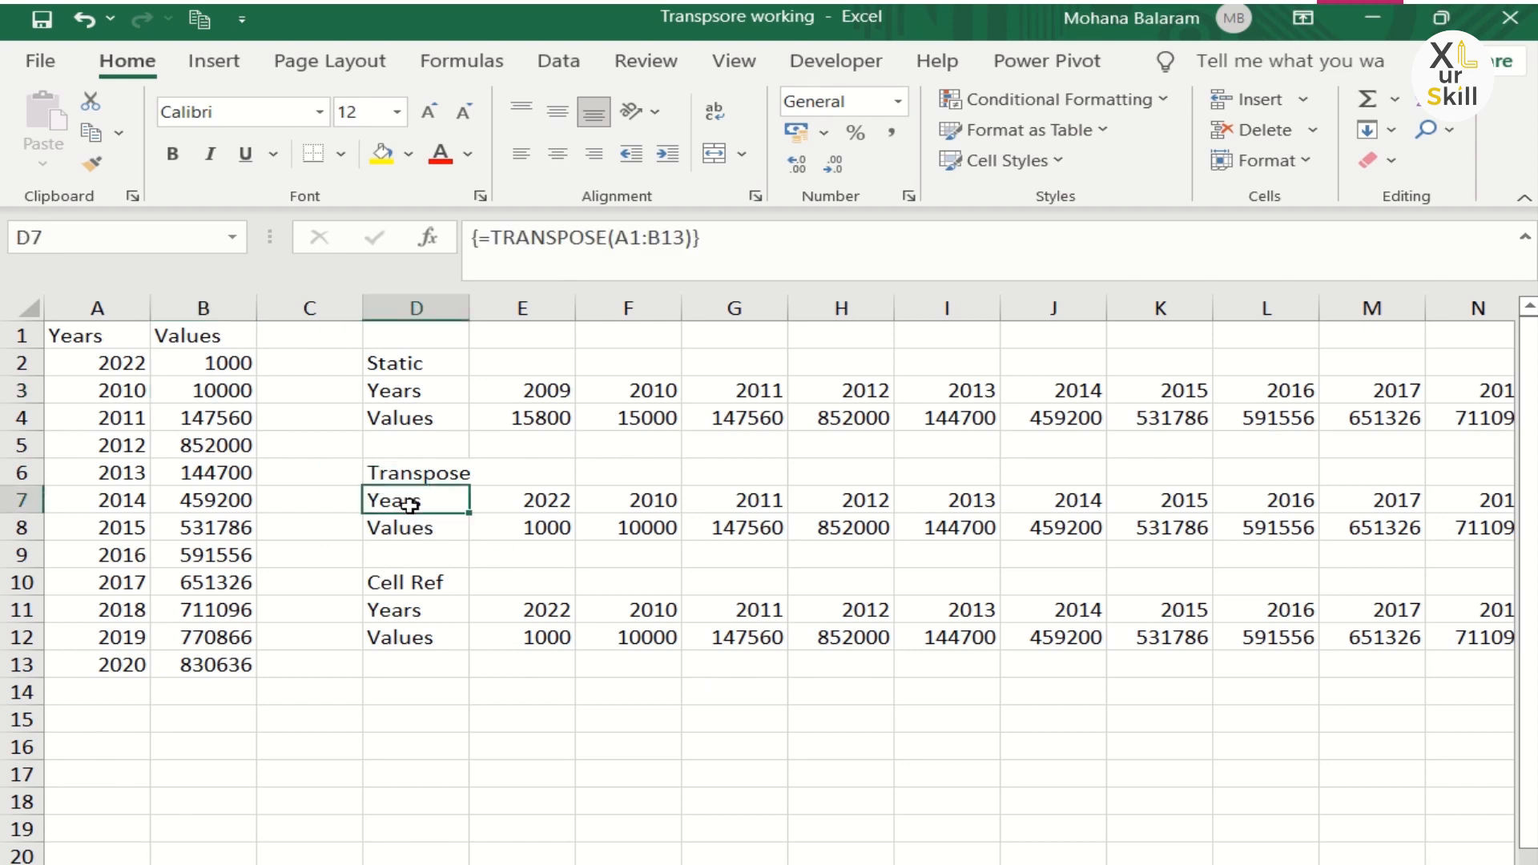
left_click(430, 607)
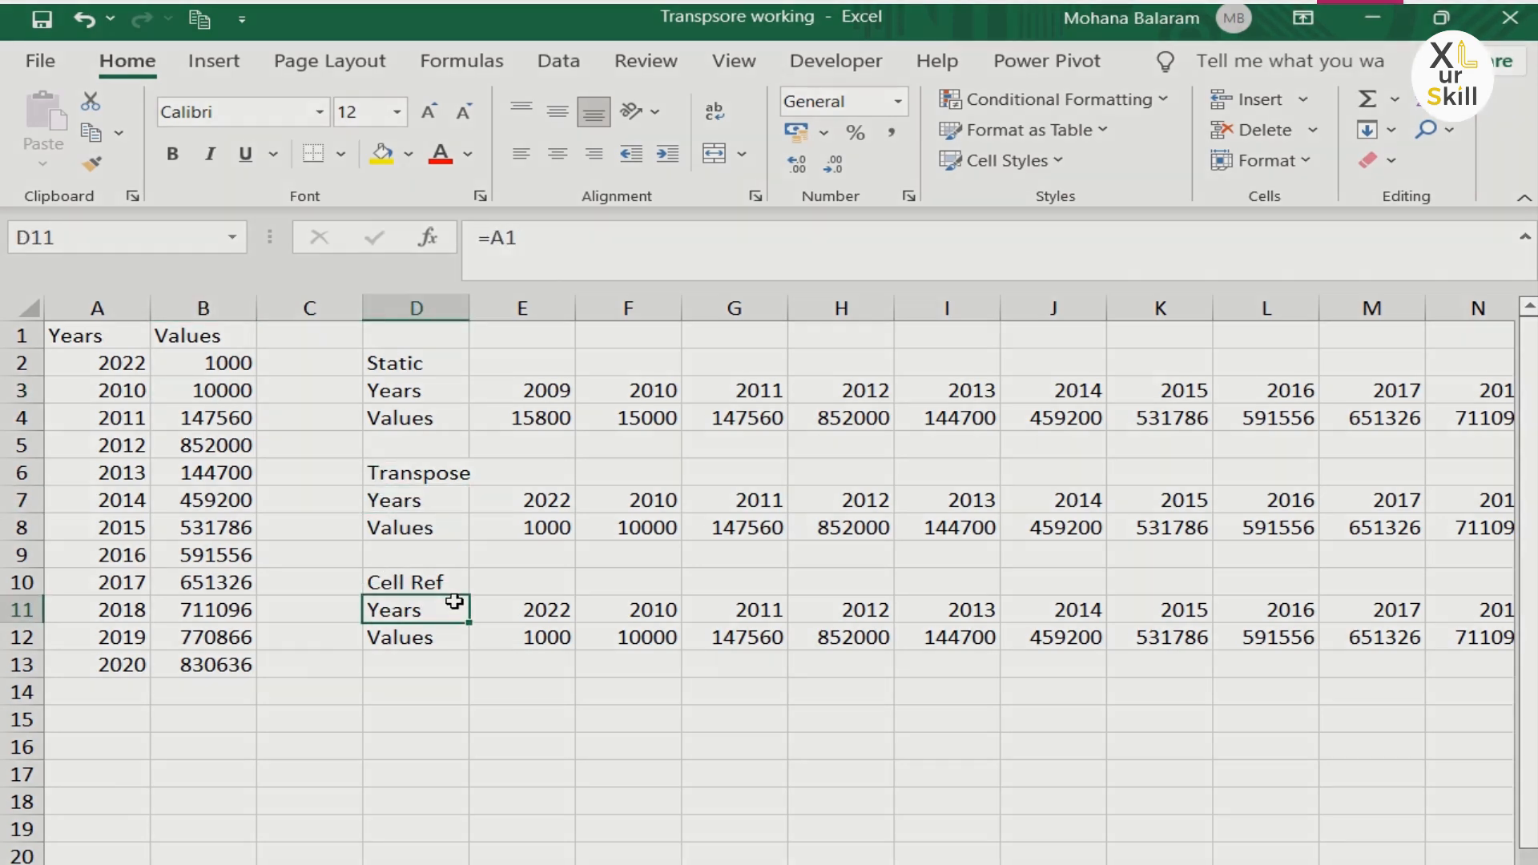